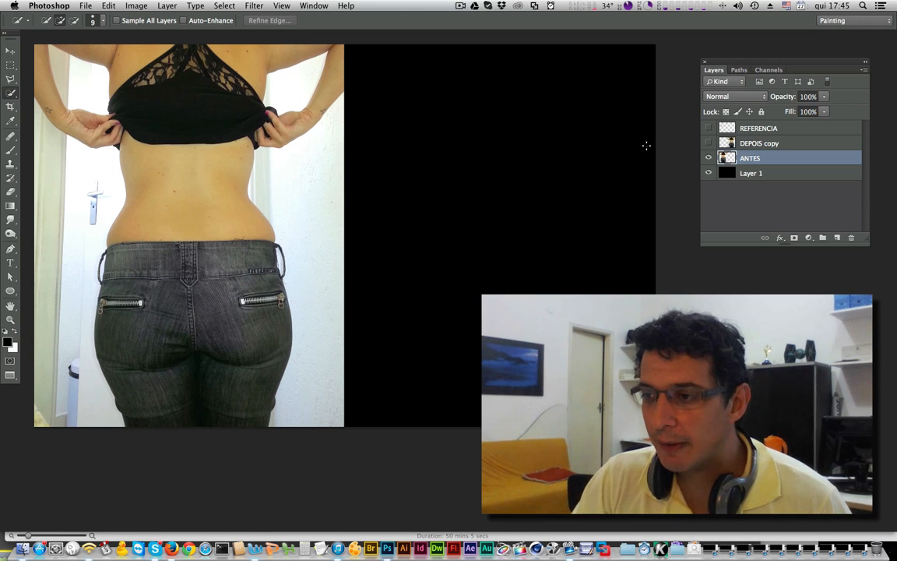
Show the DEPOIS copy layer beside the ANTES photo and select it to compare the before and after images
left_click(708, 143)
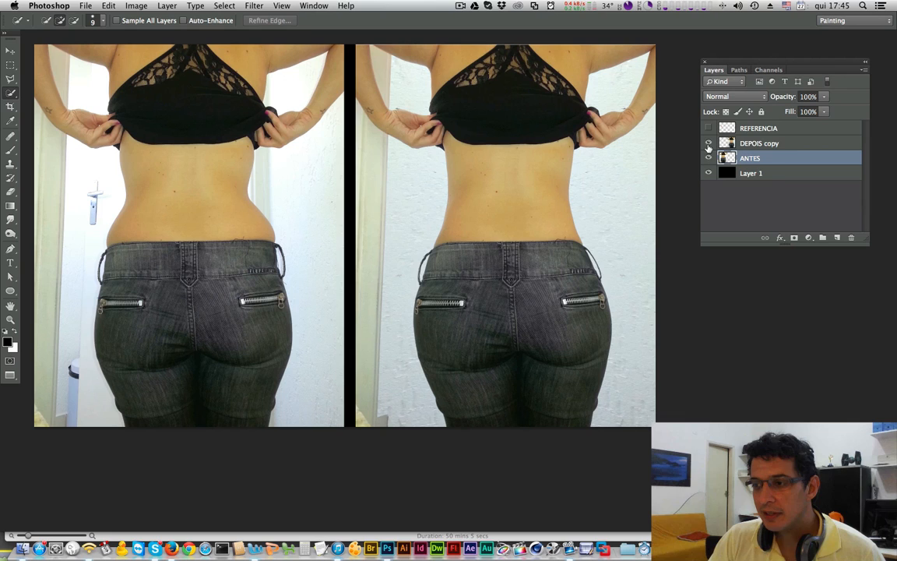
left_click(793, 145)
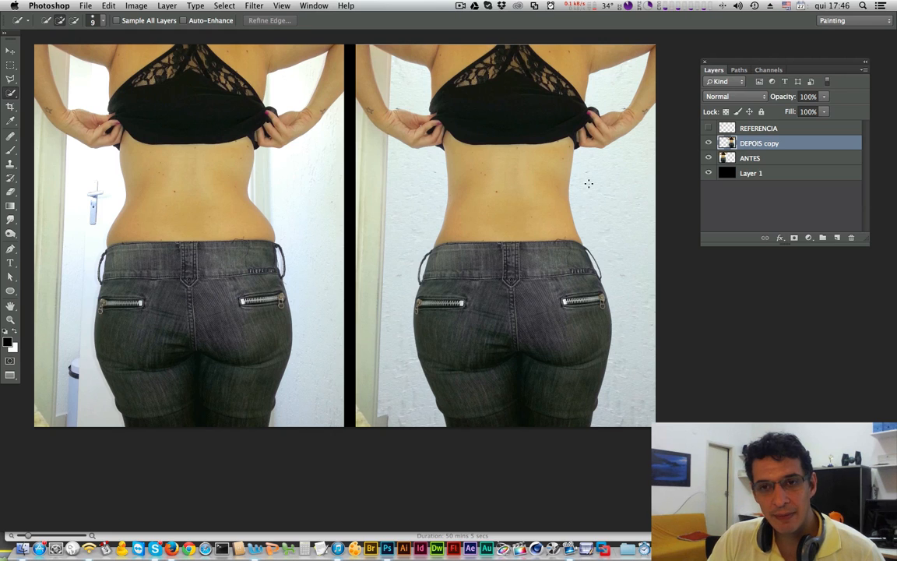
left_click(253, 7)
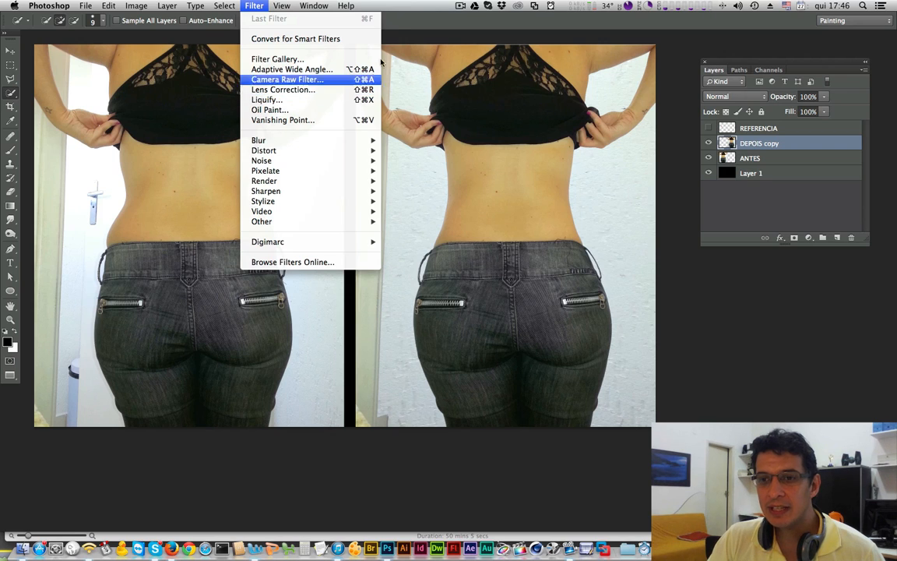
left_click(395, 25)
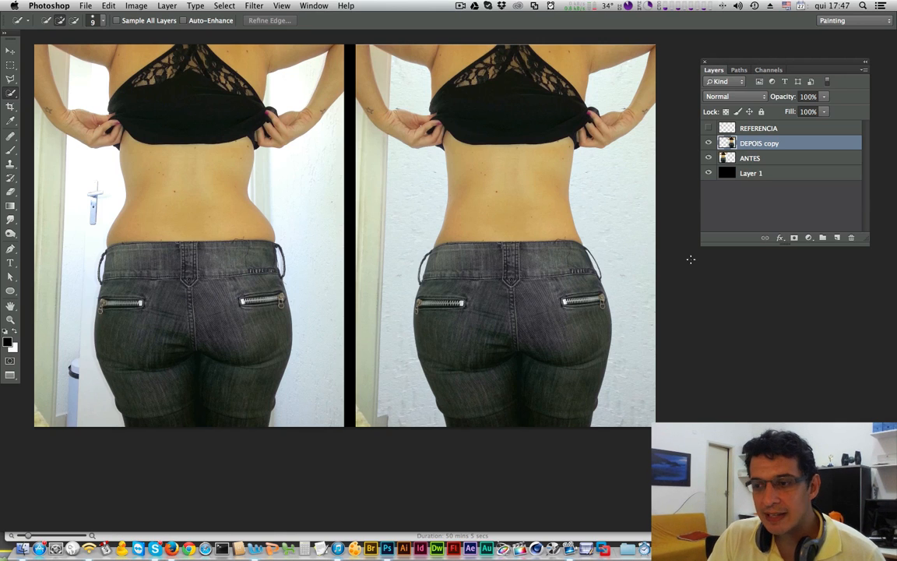
Revert the document to its saved version, then hide the DEPOIS layer and select the ANTES layer
left_click(85, 5)
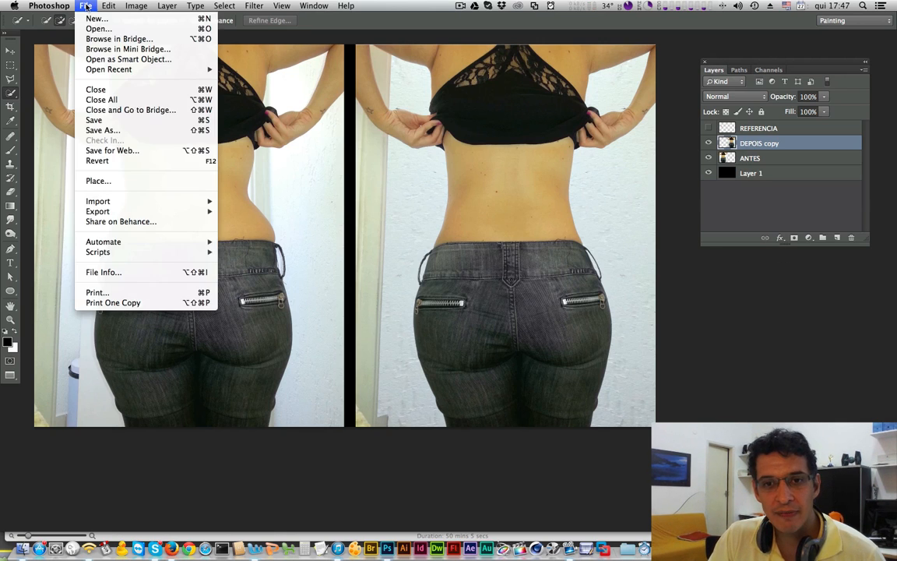
left_click(146, 161)
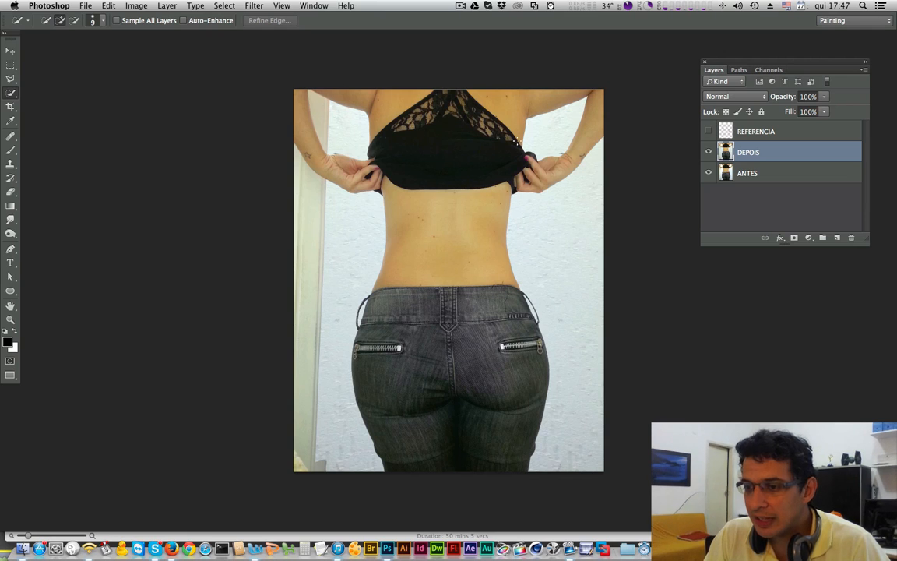
left_click(709, 152)
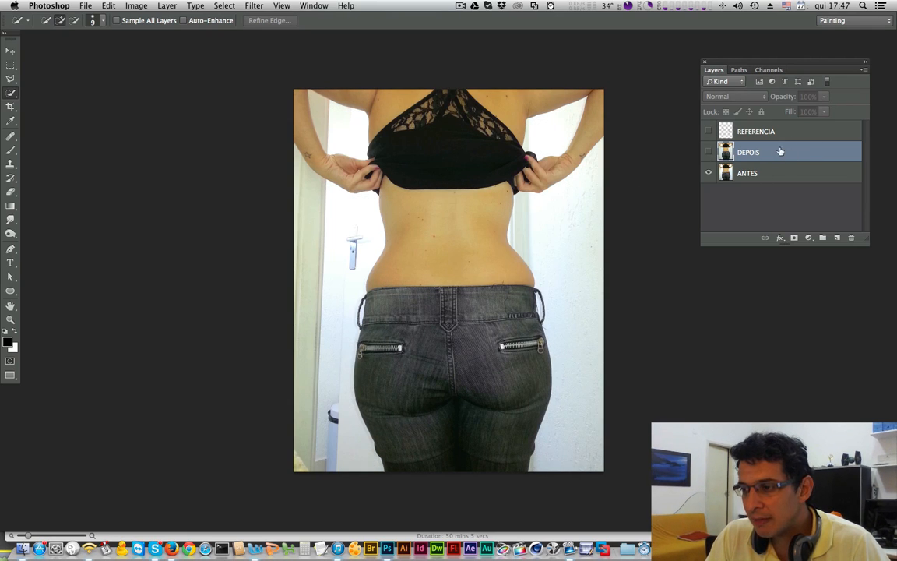
left_click(810, 173)
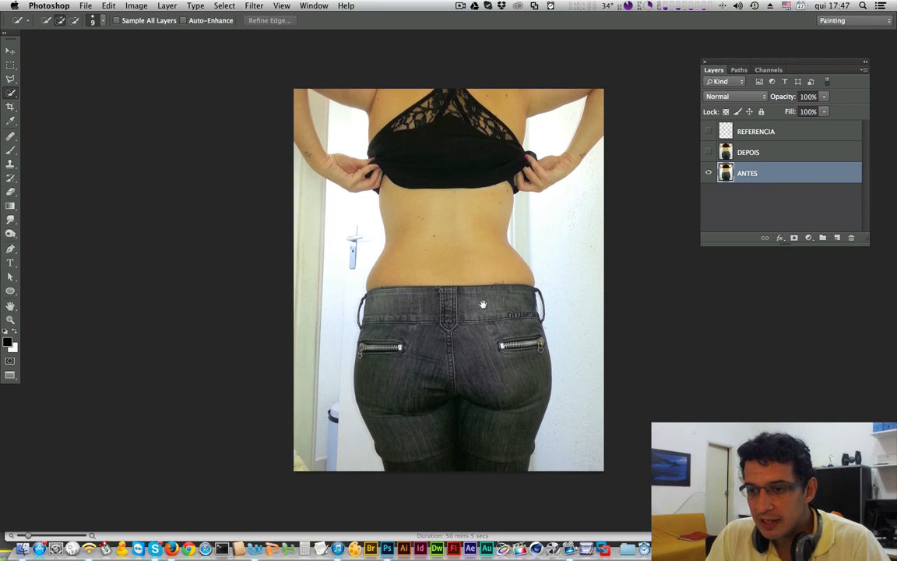
Examine the ANTES photo up close around the jeans' waistband, the hips and the waist
left_click_drag(482, 304, 363, 287)
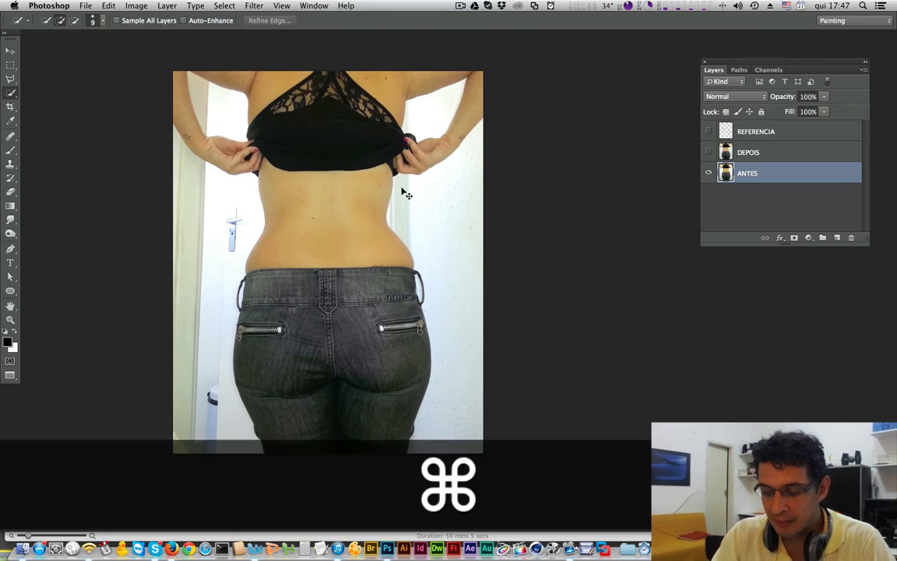
key("super+equal")
key("super+equal")
key("super+equal")
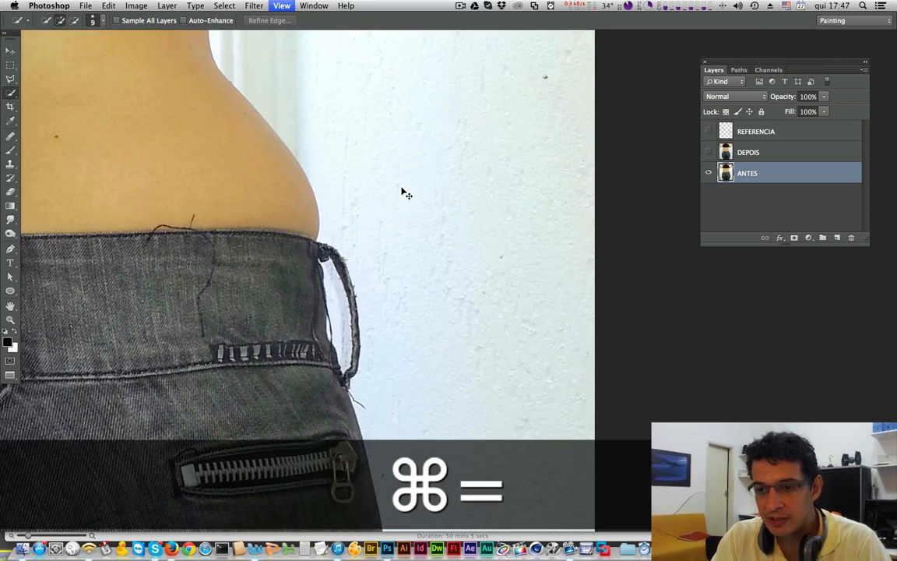
key("super+equal")
left_click_drag(199, 278, 466, 375)
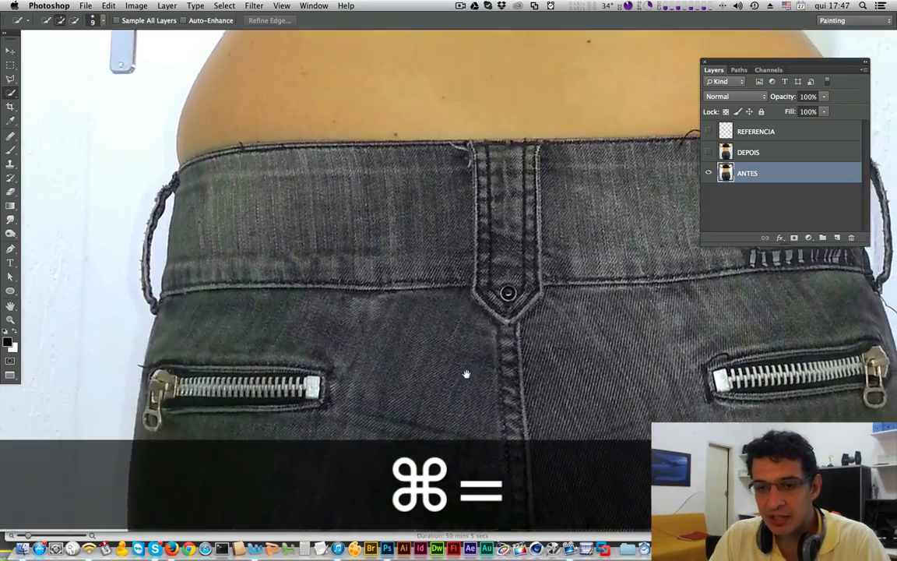
left_click_drag(295, 188, 438, 404)
left_click_drag(440, 100, 456, 342)
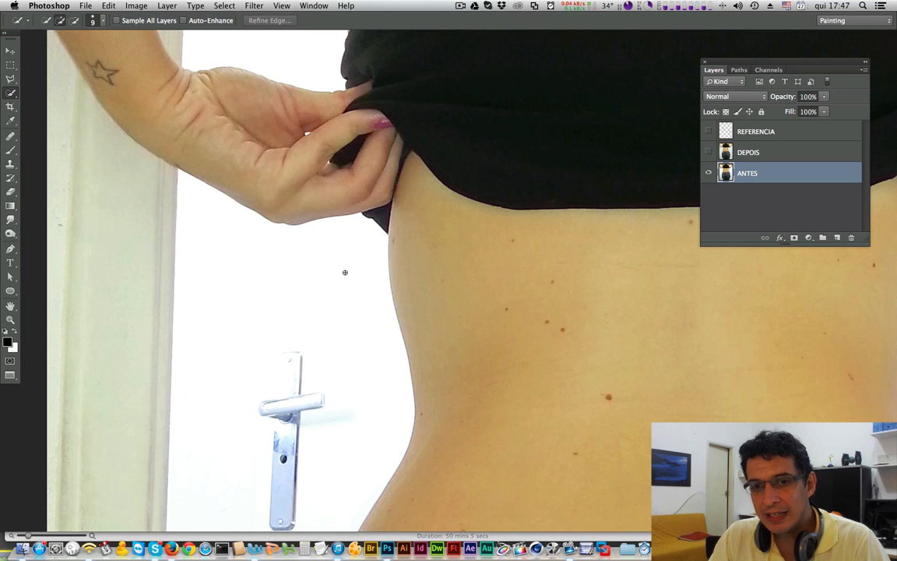
left_click_drag(497, 372, 395, 374)
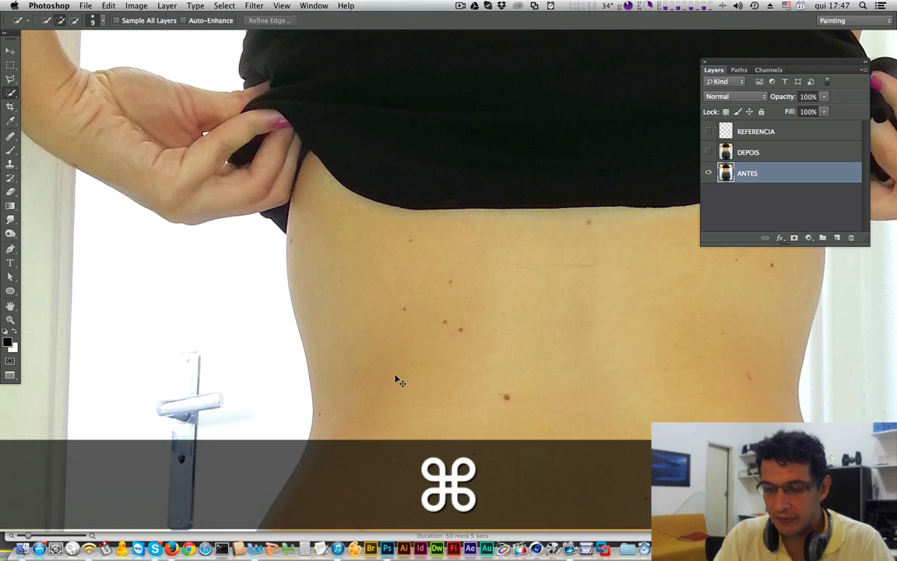
key("super+minus")
key("super+minus")
key("super+minus")
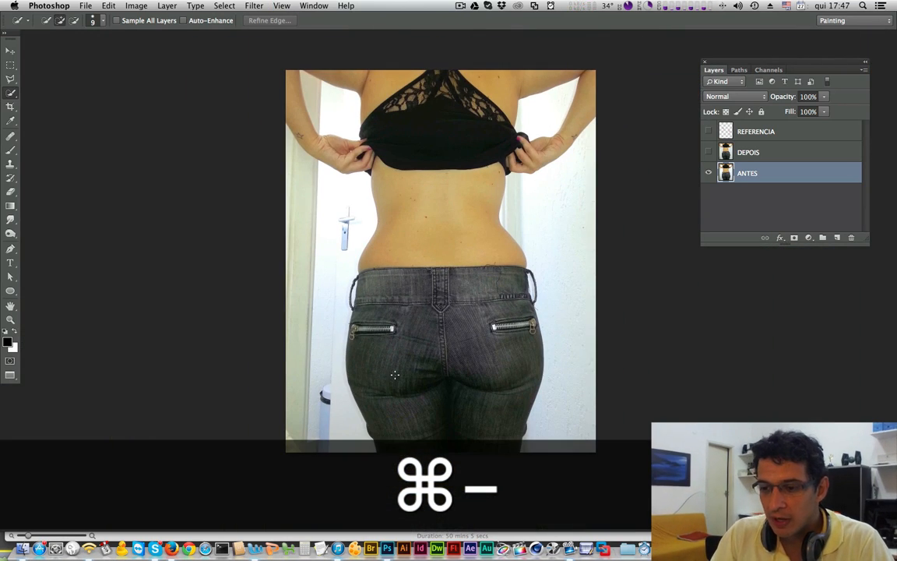
left_click_drag(431, 368, 315, 366)
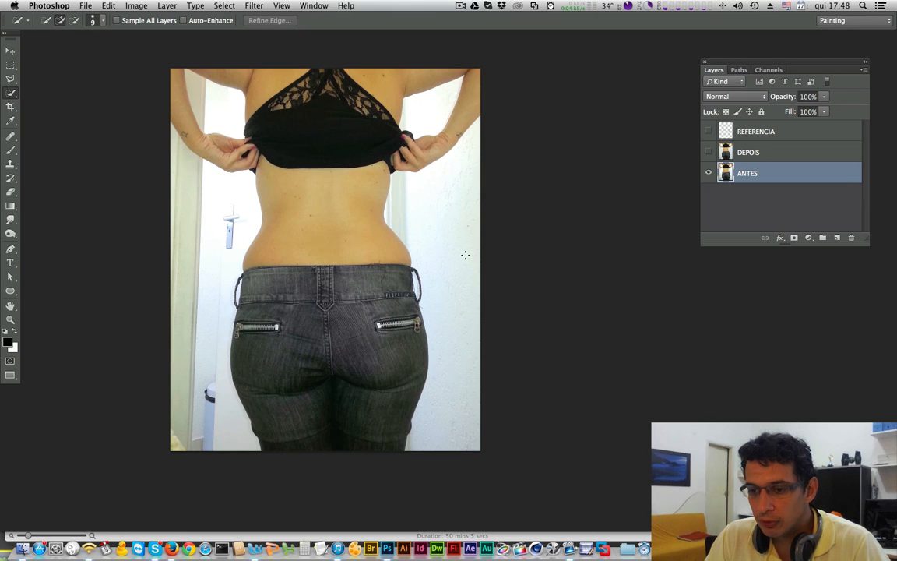
Select the REFERENCIA layer and show its red guide curves over the photo
left_click(794, 134)
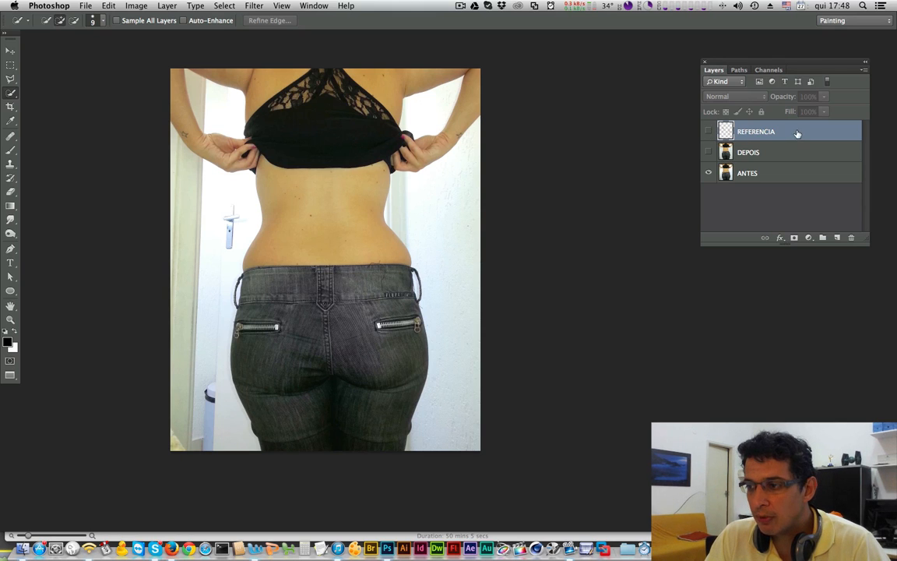
left_click(709, 132)
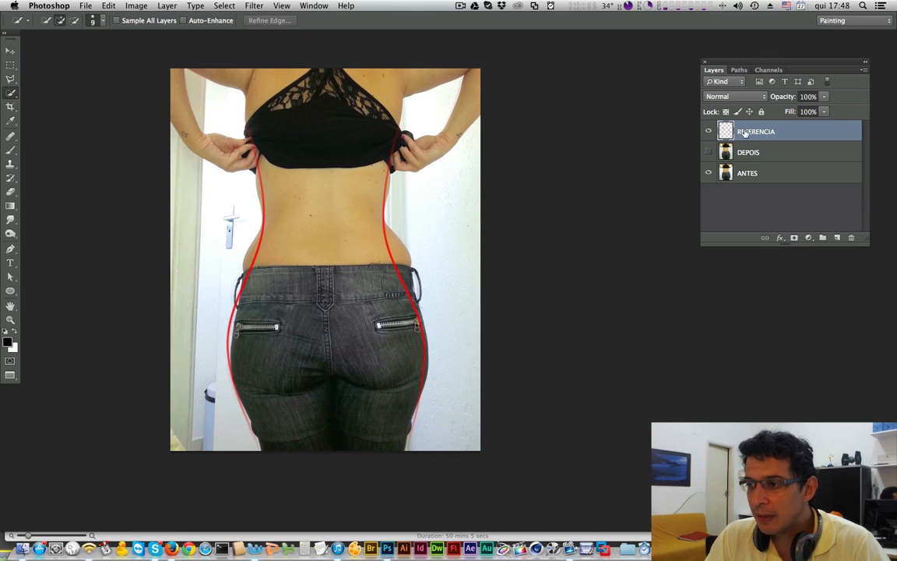
left_click(709, 132)
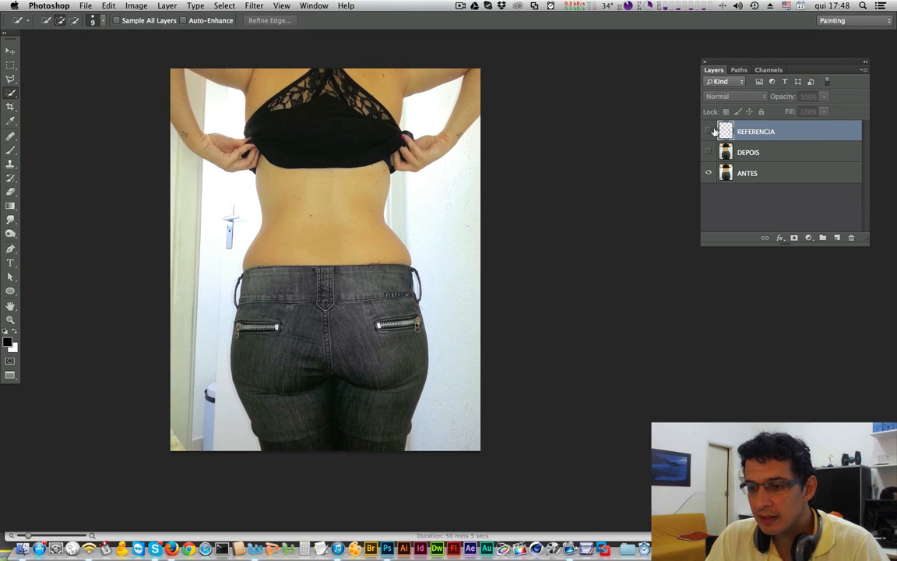
left_click(709, 131)
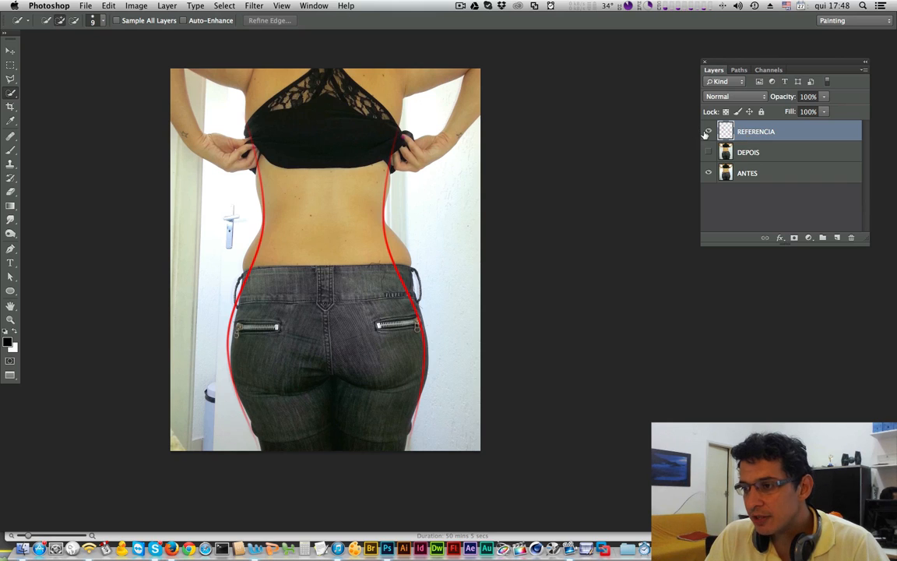
left_click(709, 131)
left_click(709, 132)
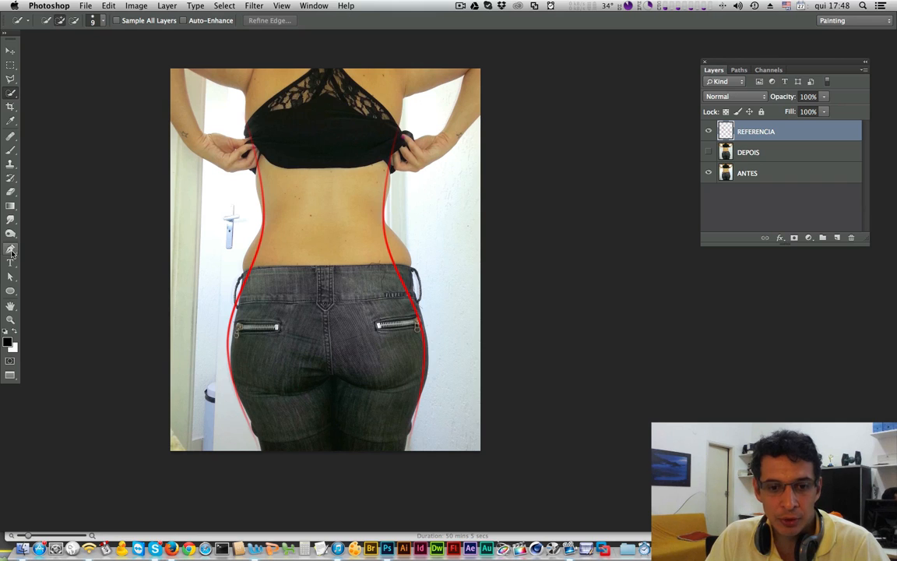
Inspect Path 1 behind the red guide curves, deselect it and return to the layer list
left_click(739, 70)
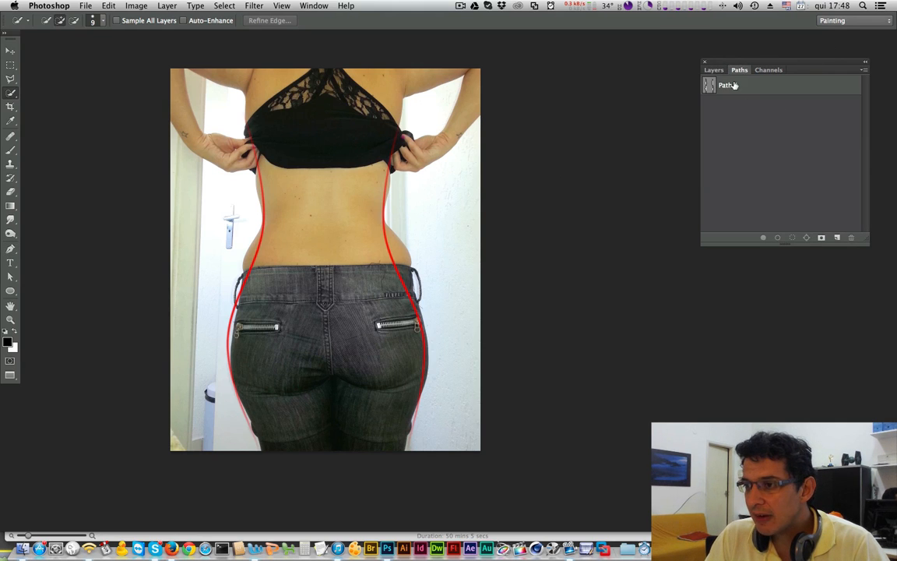
left_click(719, 85)
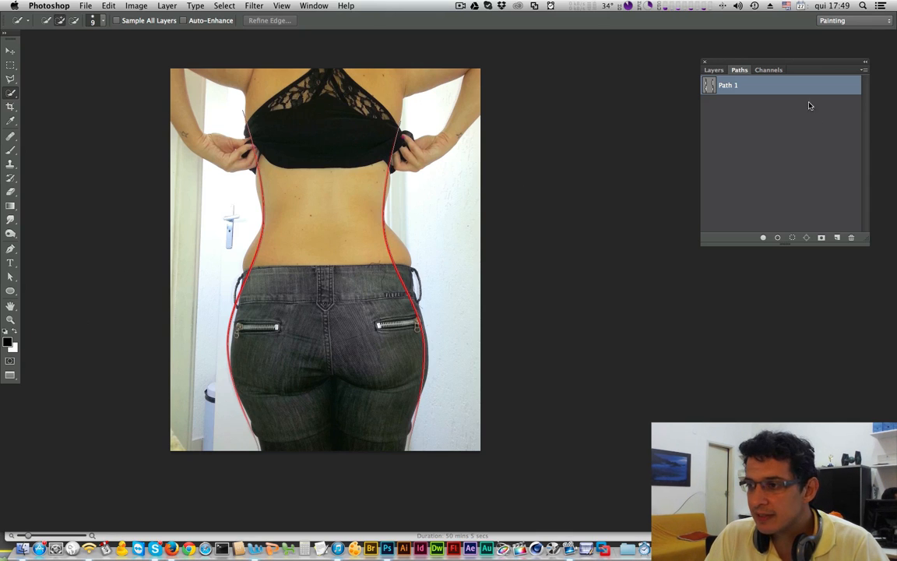
left_click(777, 237)
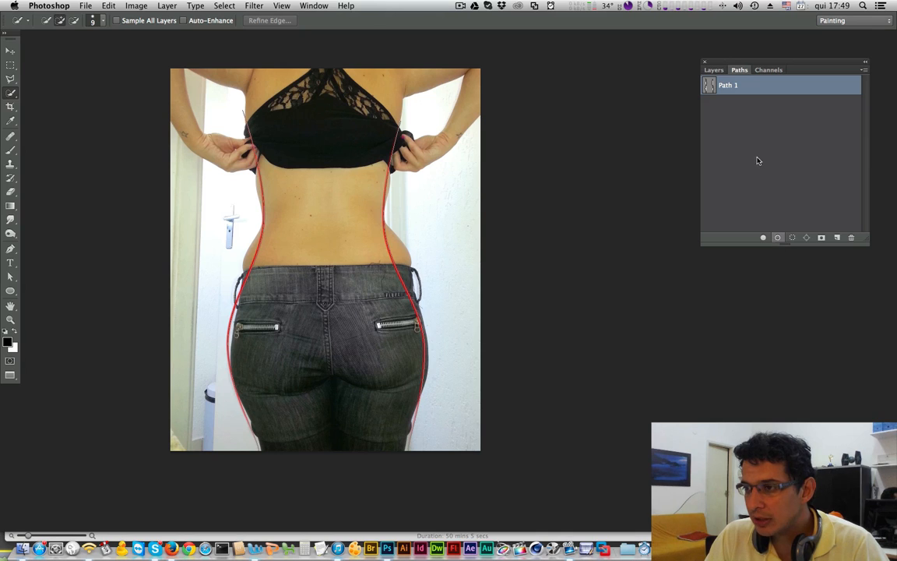
left_click(714, 70)
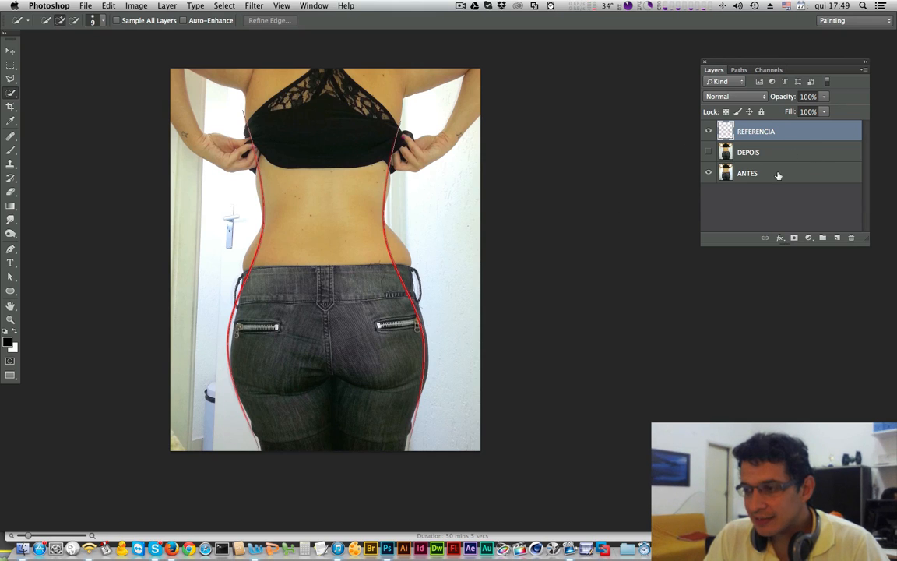
left_click(739, 70)
left_click(714, 69)
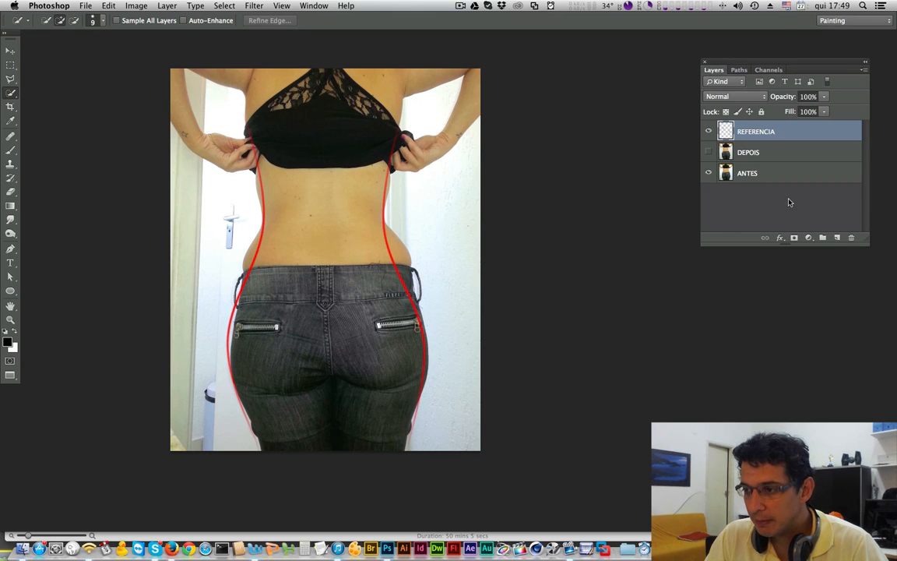
Duplicate the ANTES layer and rename the copy DEPOIS
left_click(790, 176)
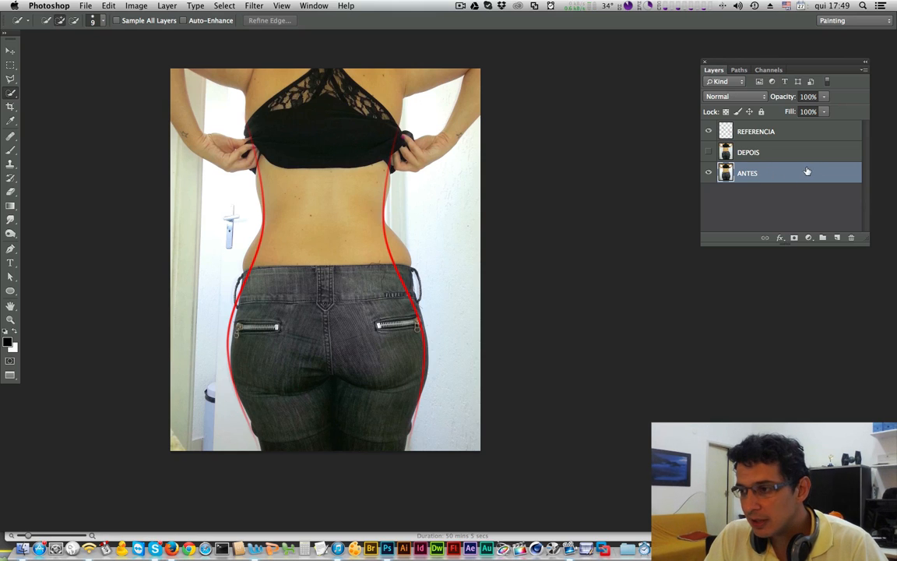
left_click_drag(819, 176, 837, 238)
double_click(759, 174)
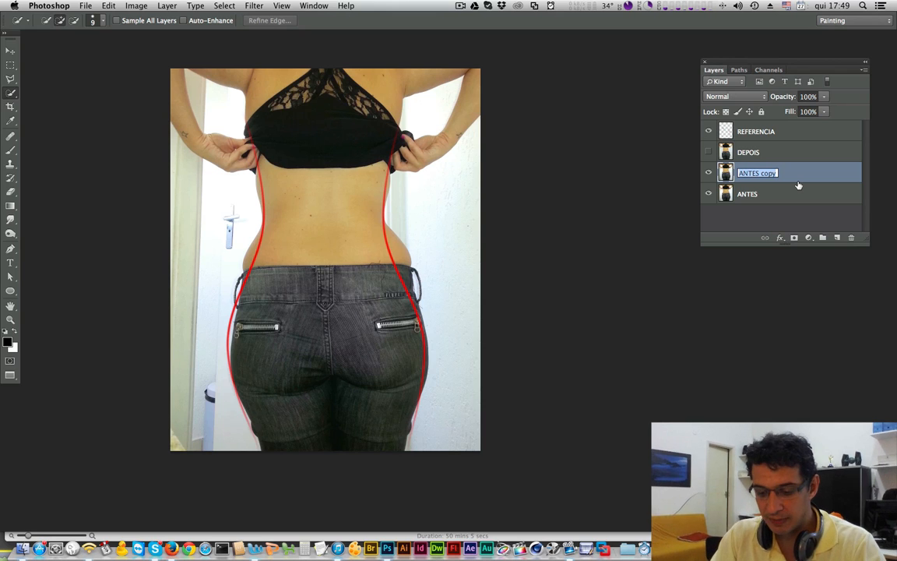
type("DEPOIS")
key("Return")
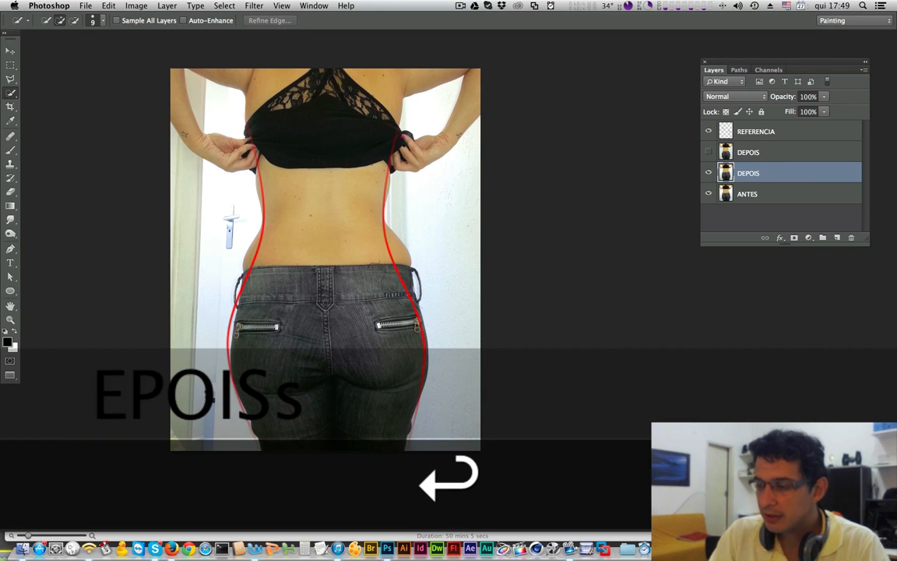
Delete the old hidden DEPOIS layer and hide ANTES, keeping the new DEPOIS layer visible
left_click(792, 156)
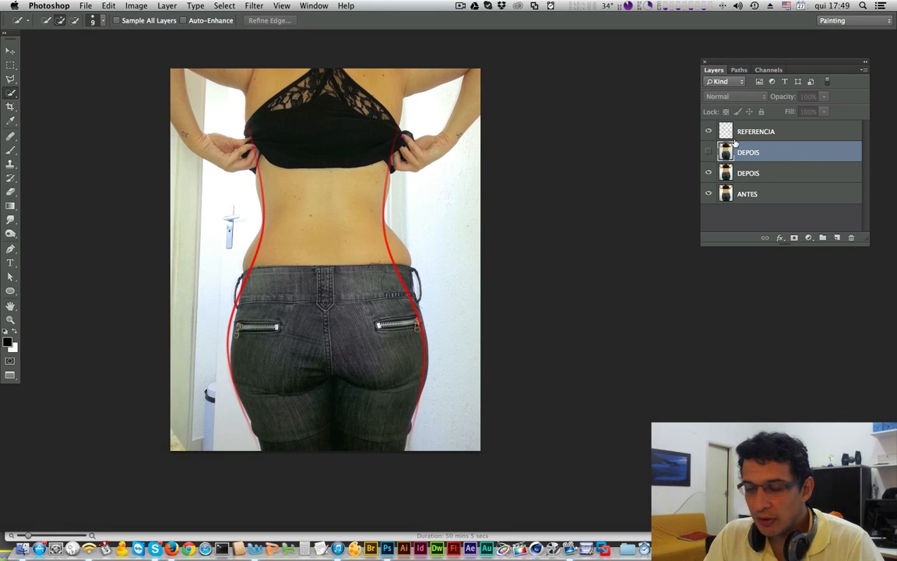
left_click_drag(807, 154, 851, 237)
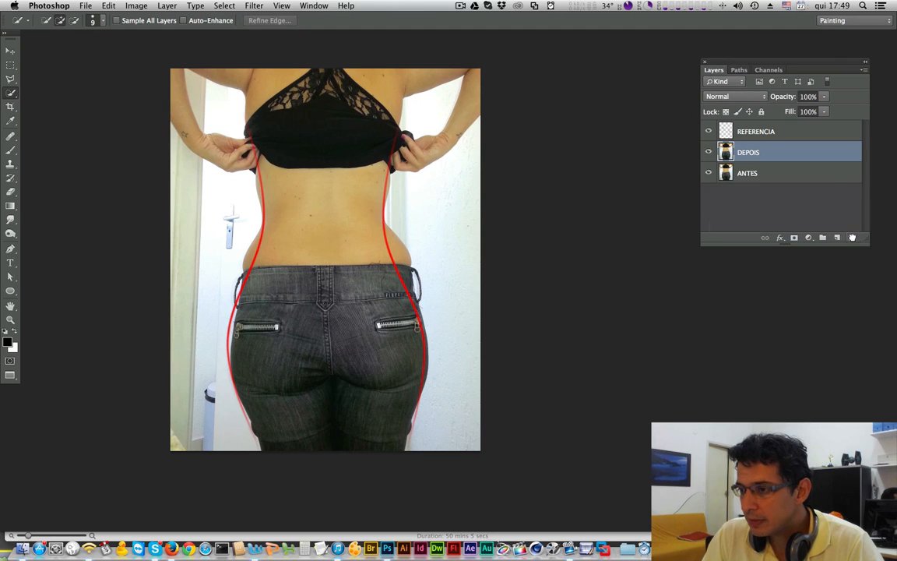
left_click(709, 153)
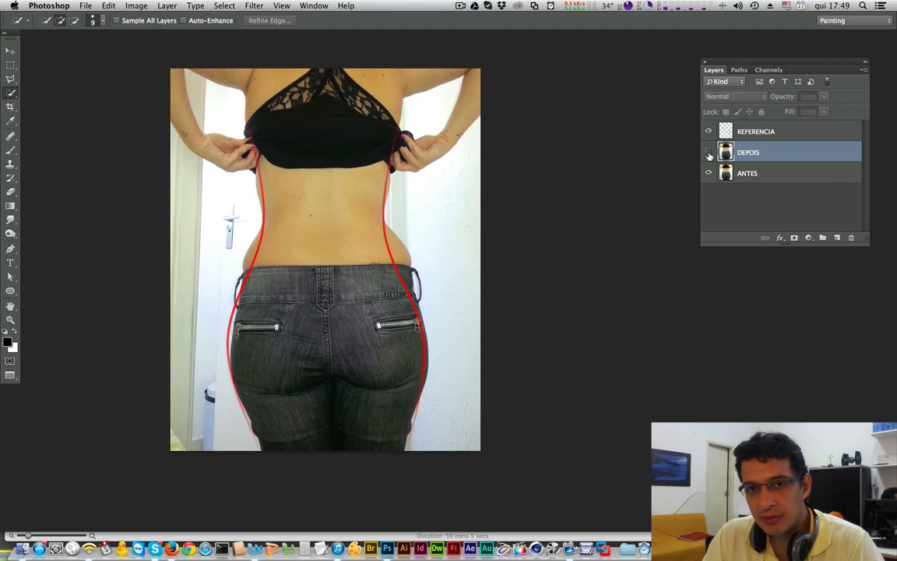
left_click(709, 154)
left_click(708, 172)
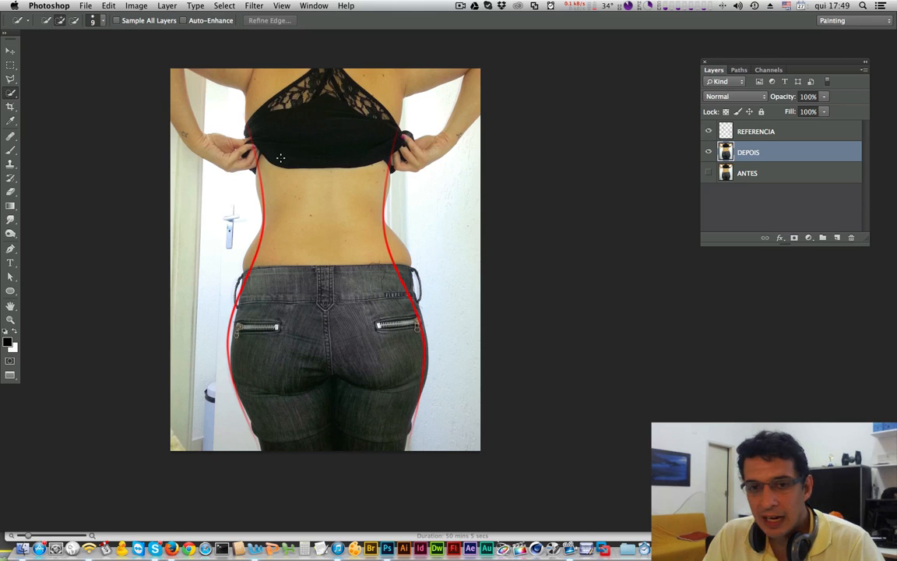
Select the white wall to the right of the body on the DEPOIS layer with the Quick Selection Tool
left_click(10, 93)
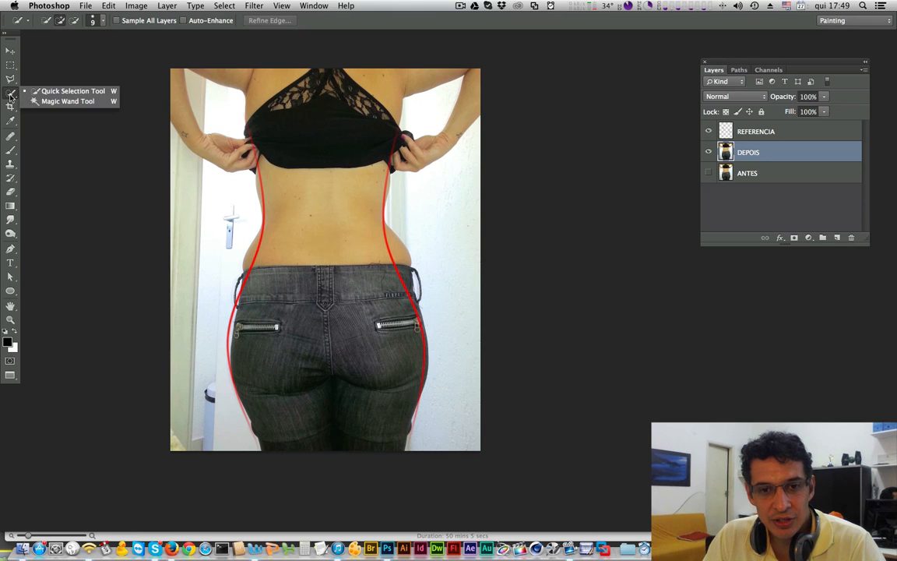
left_click(78, 93)
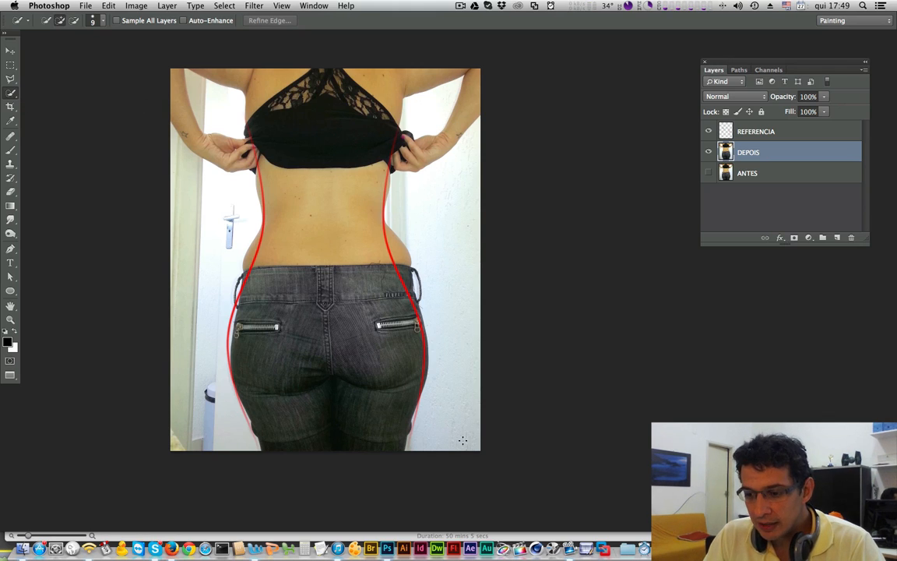
left_click_drag(461, 347, 461, 306)
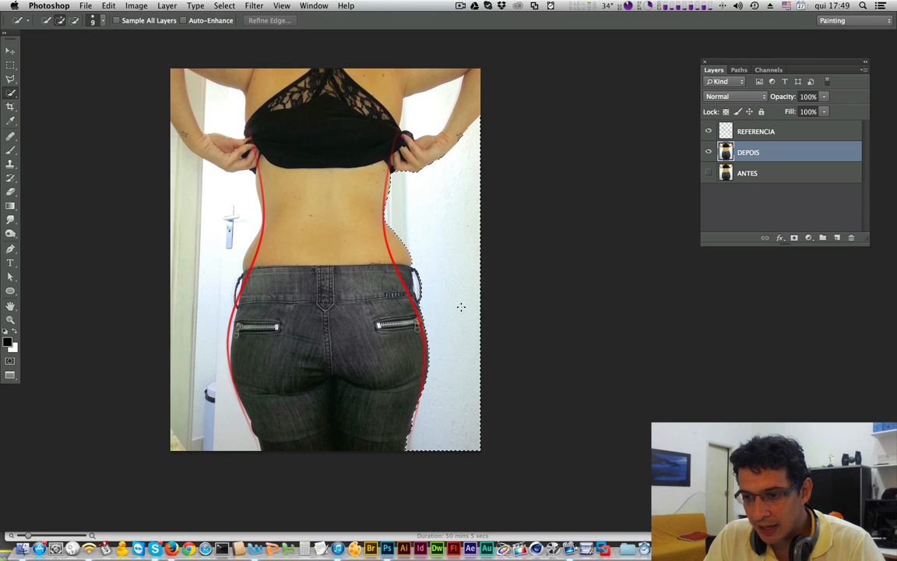
Add the wall gaps between both arms and the torso and the white door beside the body to the selection
left_click_drag(456, 267, 417, 193)
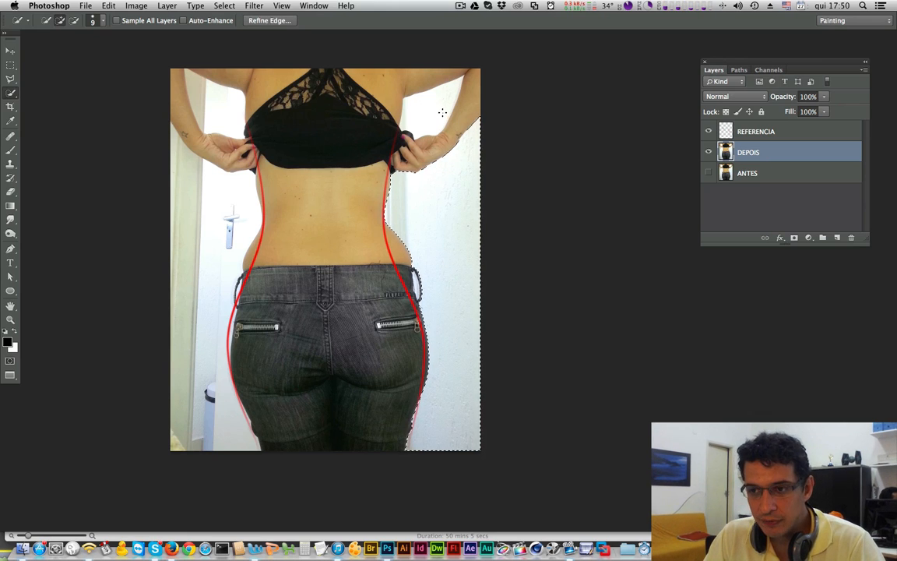
key("shift")
left_click_drag(424, 120, 442, 103)
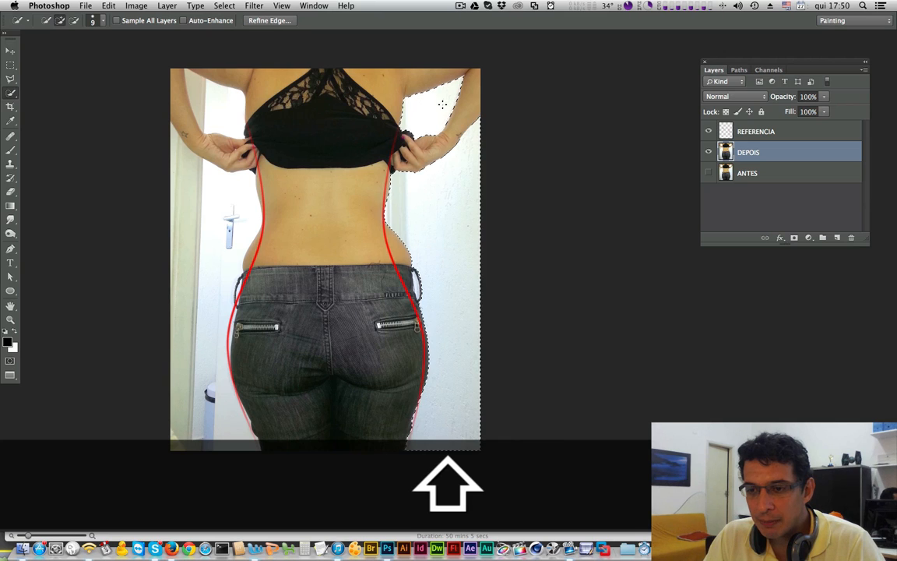
key("shift")
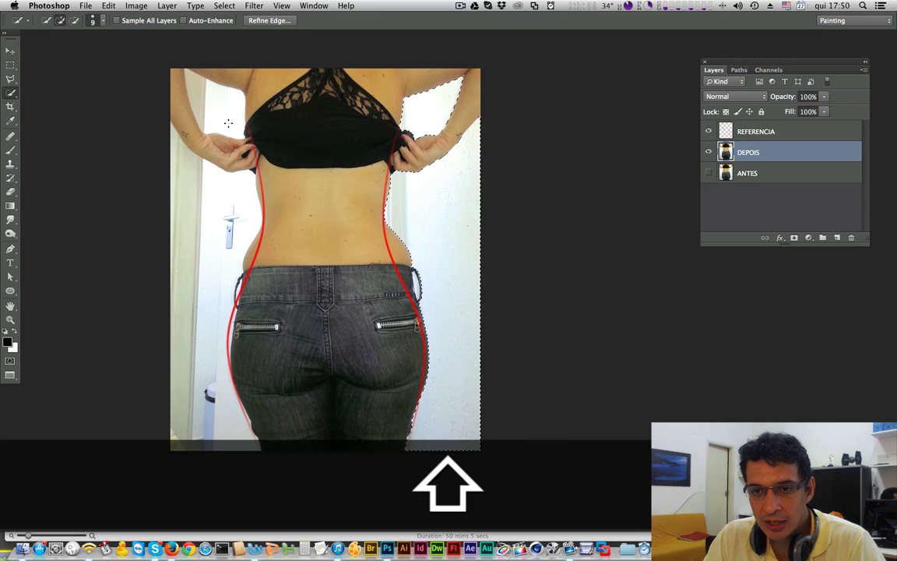
left_click_drag(229, 123, 228, 101)
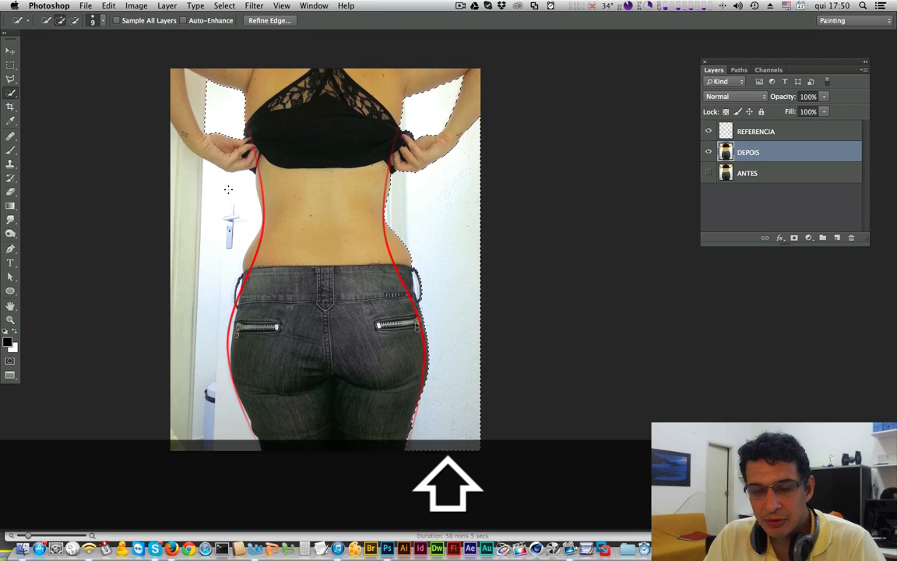
left_click_drag(228, 189, 216, 231)
left_click_drag(208, 316, 225, 398)
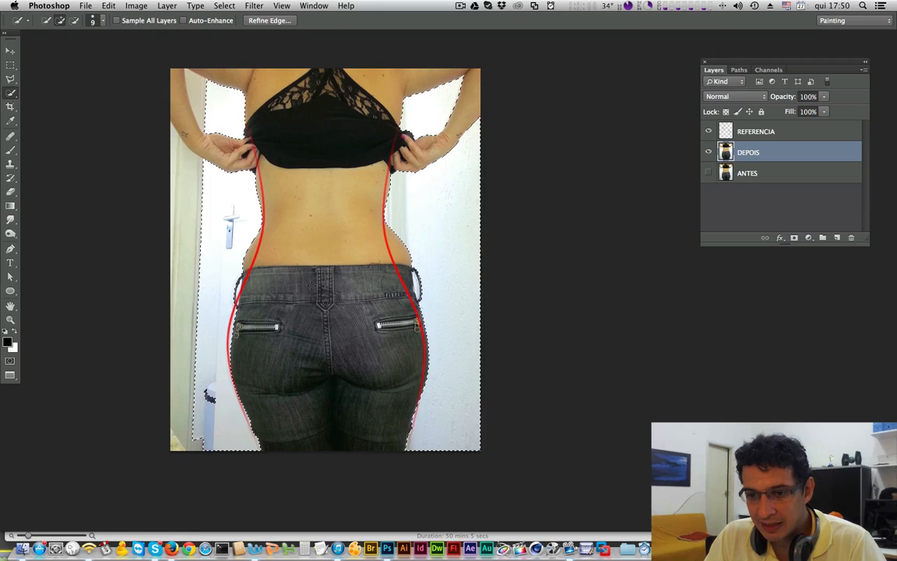
Hide the REFERENCIA layer and add the wall gap inside the belt loop at the jeans' right side to the selection
left_click(708, 132)
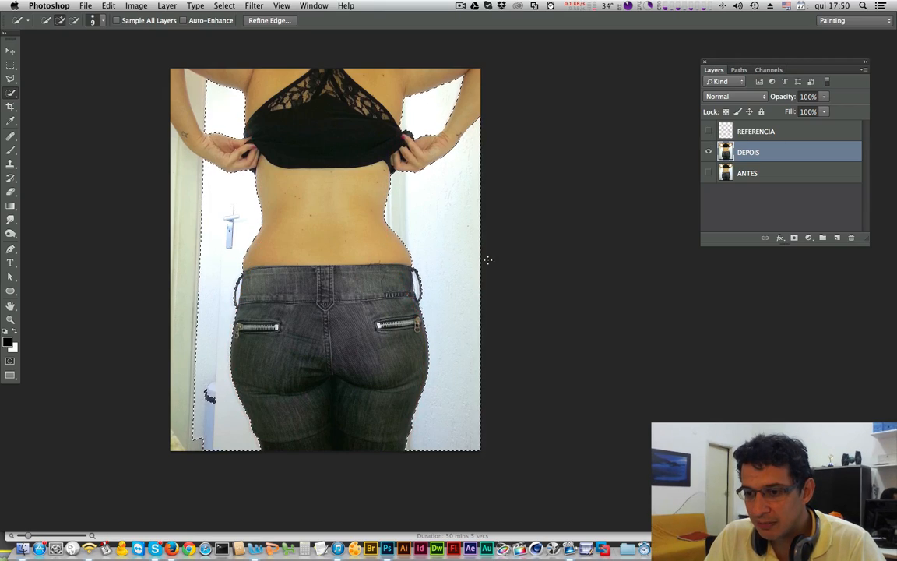
key("super+space")
left_click(440, 274)
left_click_drag(440, 274, 502, 249)
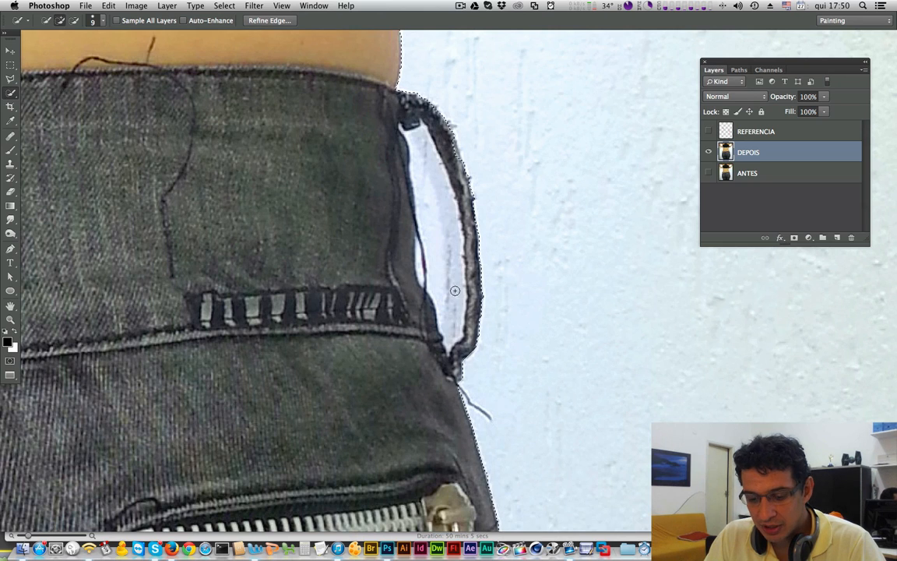
key("shift")
left_click_drag(453, 322, 448, 284)
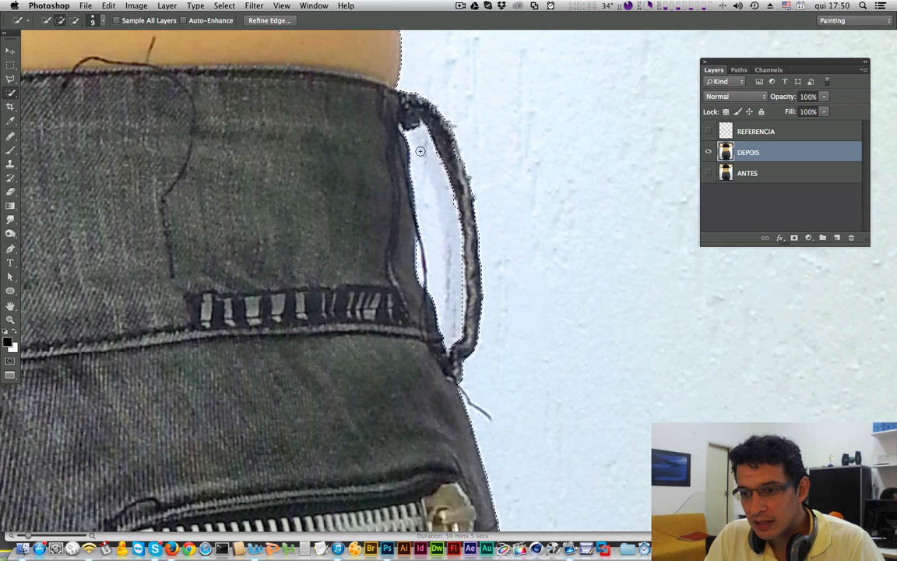
Add the white gap inside the belt loop at the jeans' left side to the selection with Quick Selection
left_click_drag(227, 347, 724, 347)
left_click_drag(244, 310, 701, 312)
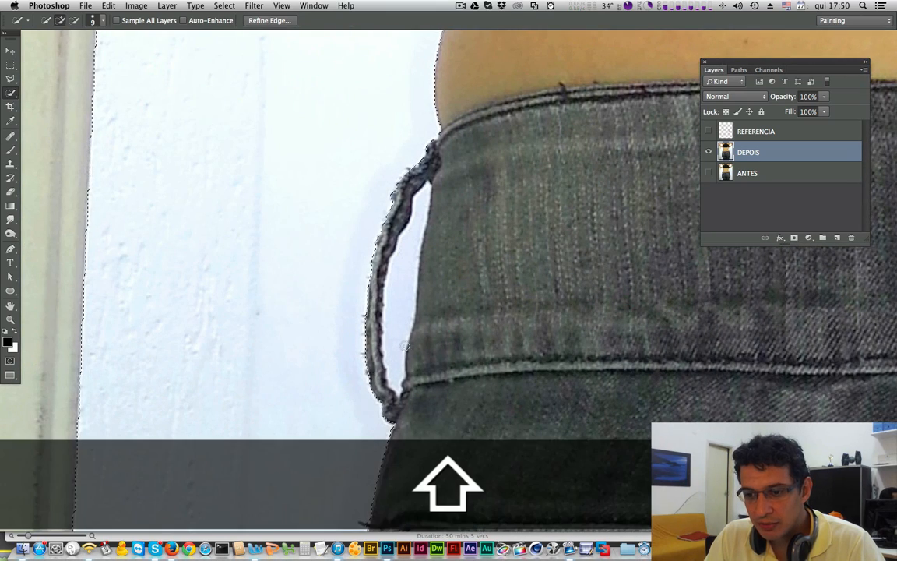
left_click_drag(399, 328, 403, 292)
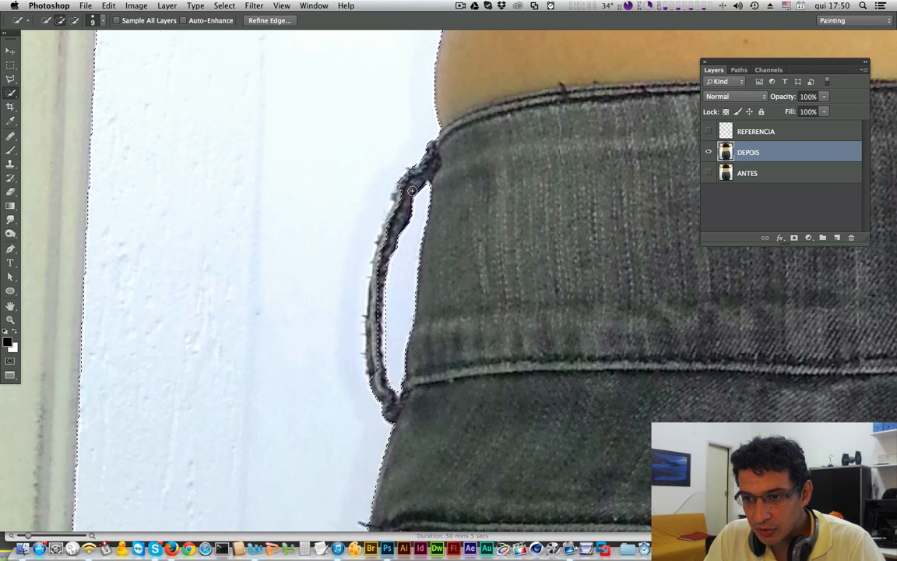
Subtract the left belt loop's fabric from the selection by outlining it with the Polygonal Lasso Tool
key("l")
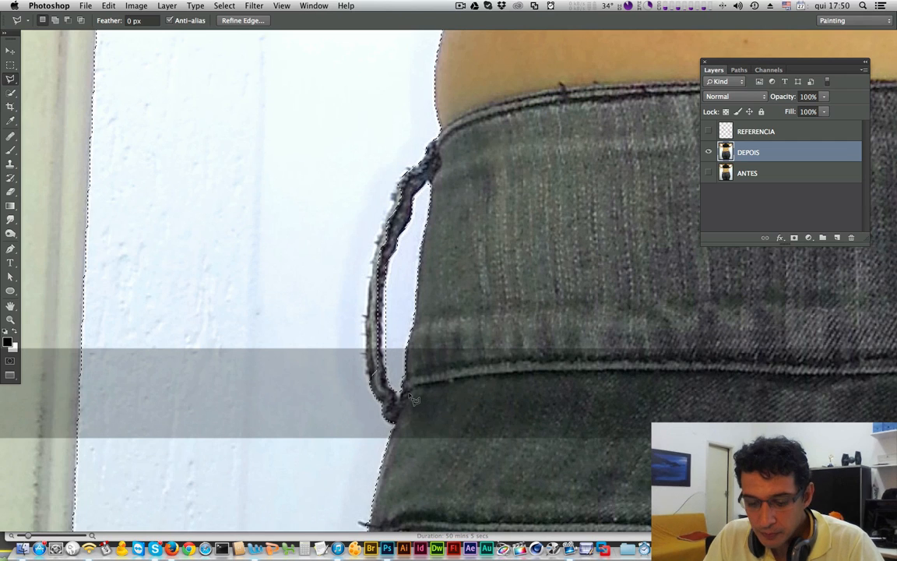
key("alt")
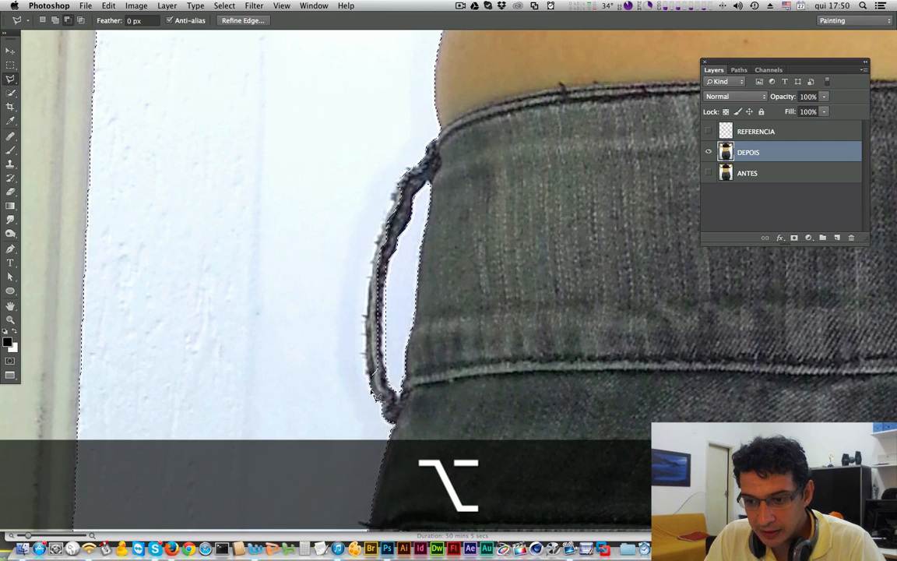
left_click(372, 377, "alt")
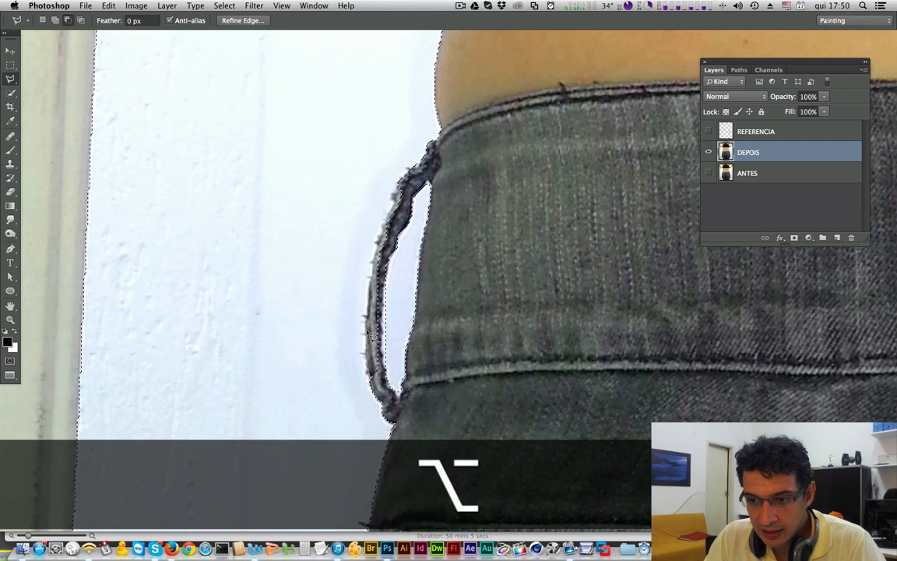
left_click(370, 335, "alt")
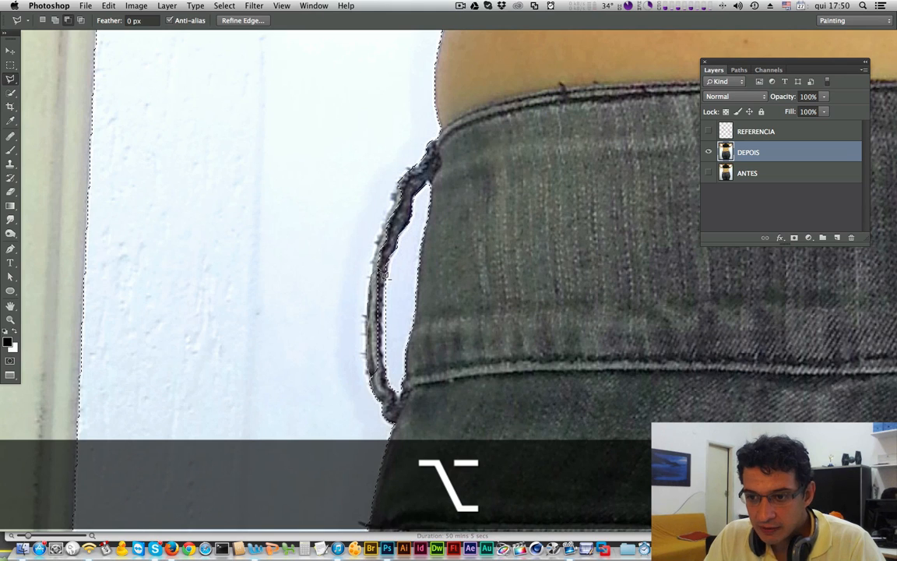
left_click(380, 243, "alt")
left_click(386, 220, "alt")
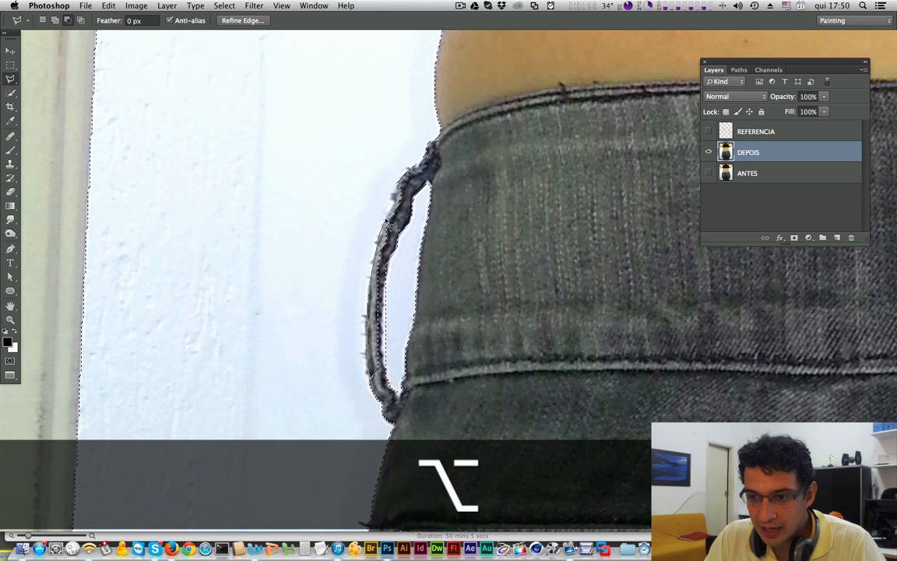
left_click(393, 203, "alt")
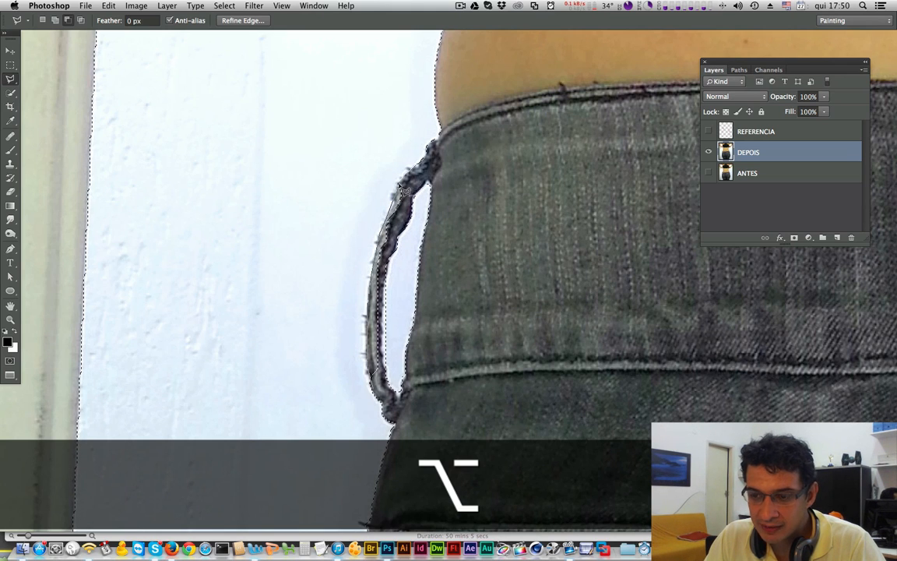
left_click(402, 186, "alt")
left_click(410, 217, "alt")
left_click(401, 232, "alt")
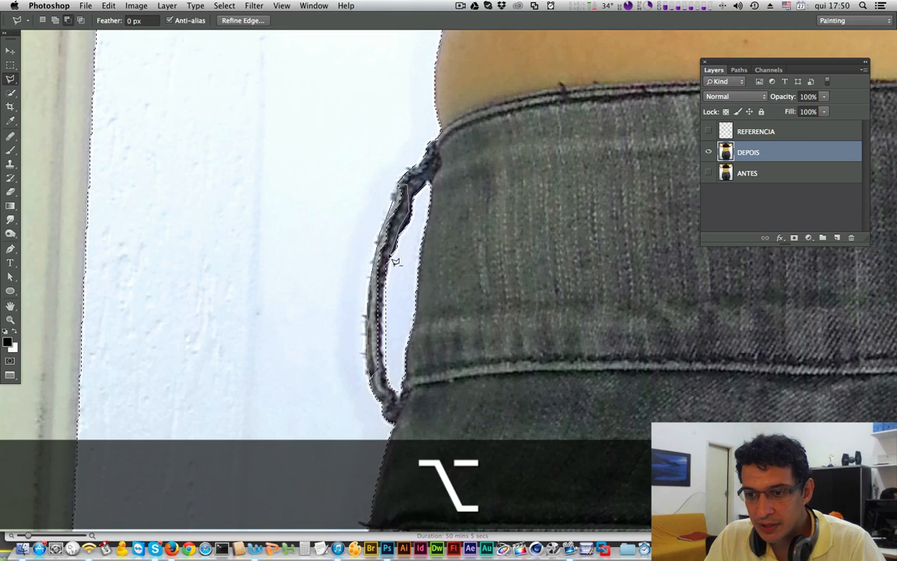
left_click(391, 255, "alt")
left_click(385, 284, "alt")
left_click(385, 312, "alt")
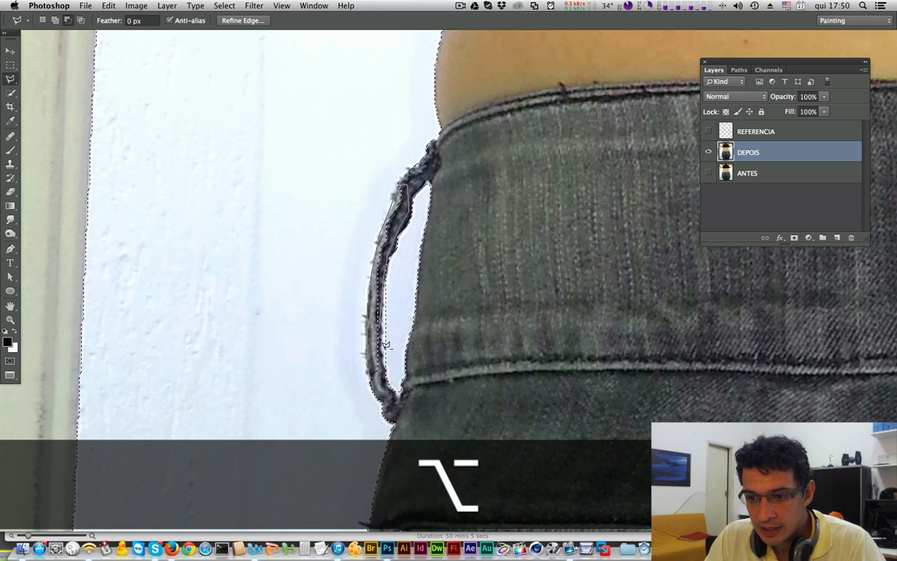
left_click(382, 356, "alt")
left_click(383, 367, "alt")
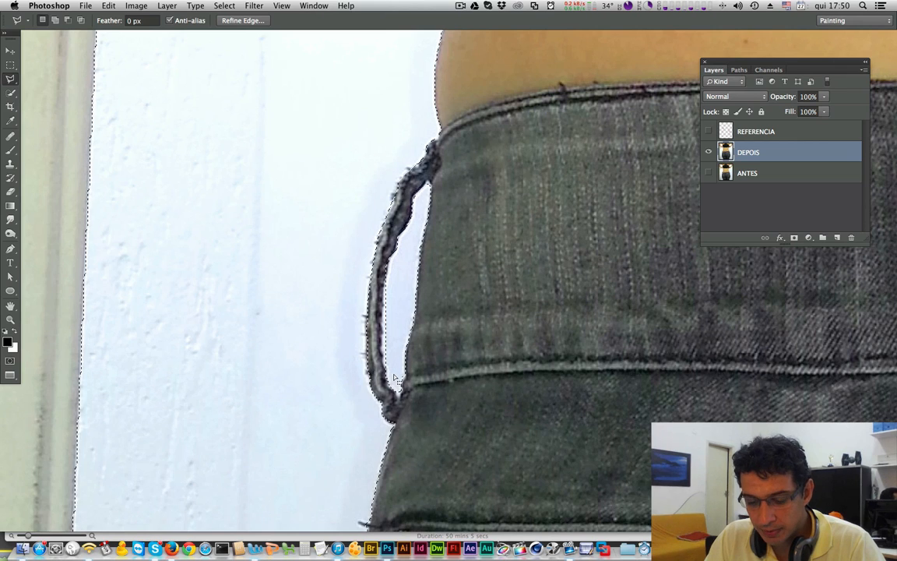
Add the missed white sliver inside the left belt loop to the selection with the Polygonal Lasso Tool
key("shift")
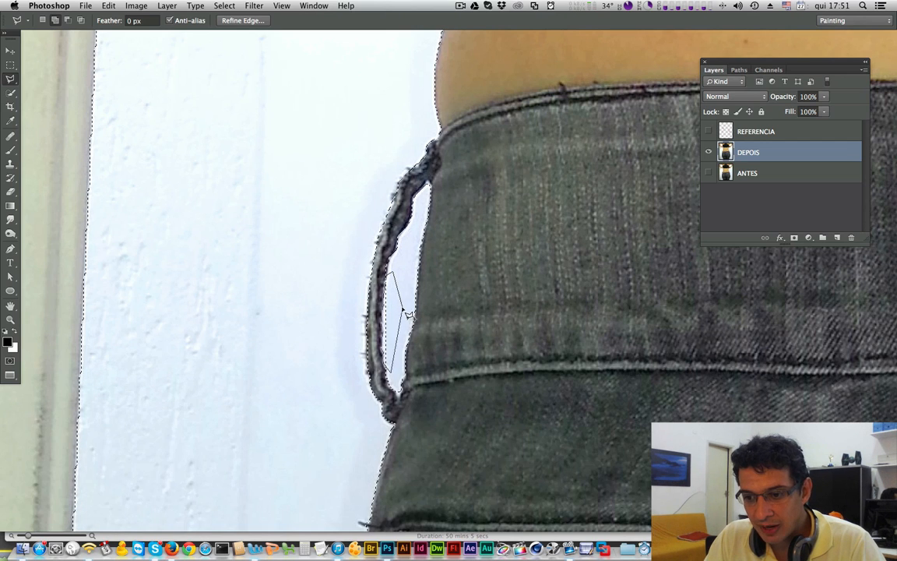
double_click(405, 312)
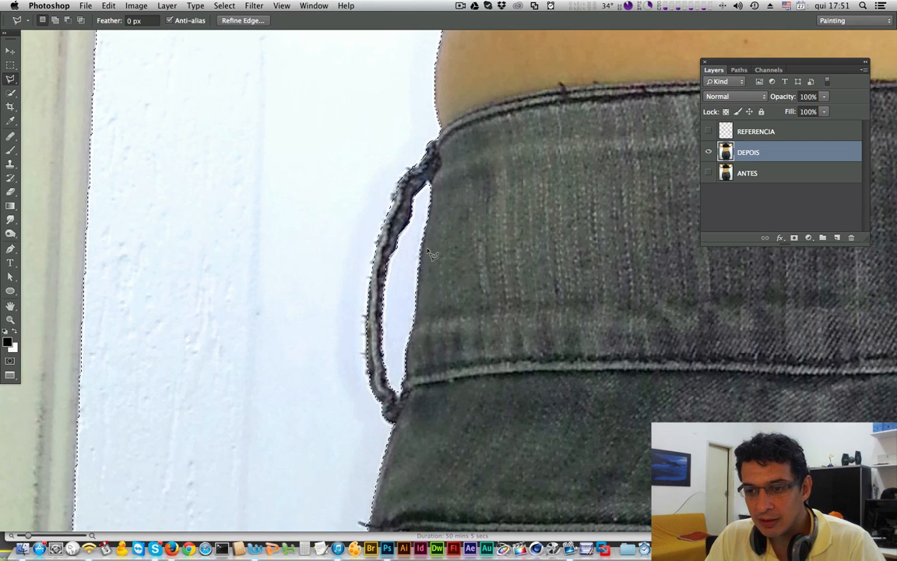
key("super+alt+0")
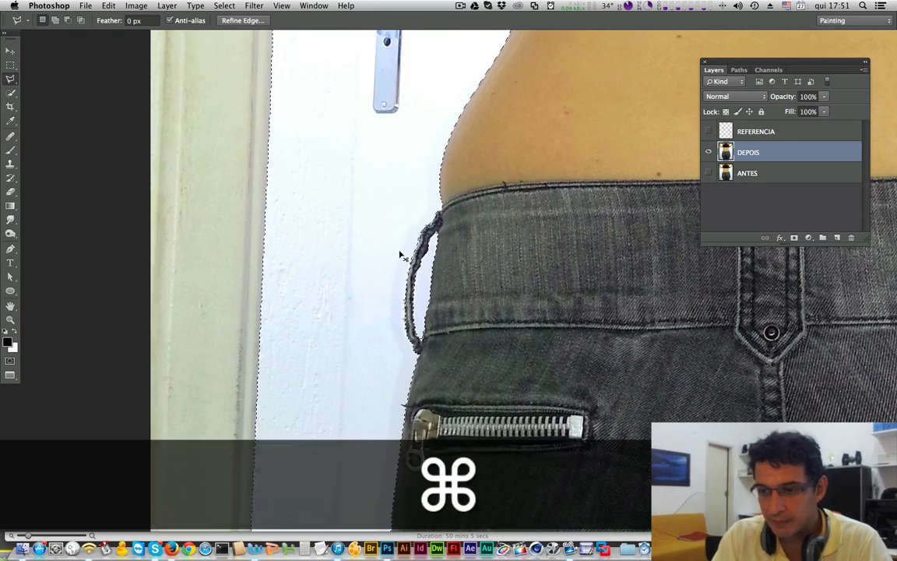
key("super+minus")
key("super+minus")
key("super+minus")
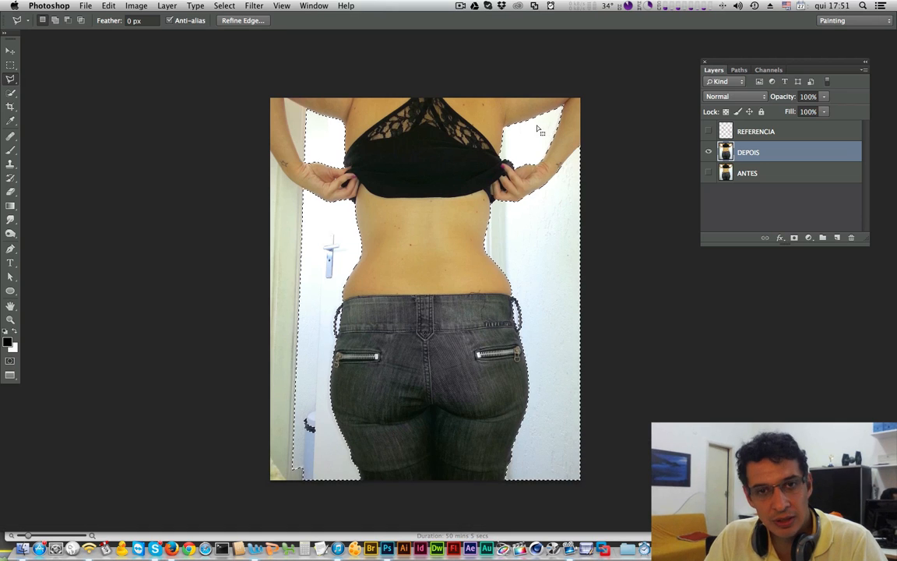
Try masking the DEPOIS layer with the background selection, and undo the mask
left_click(708, 153)
left_click(709, 153)
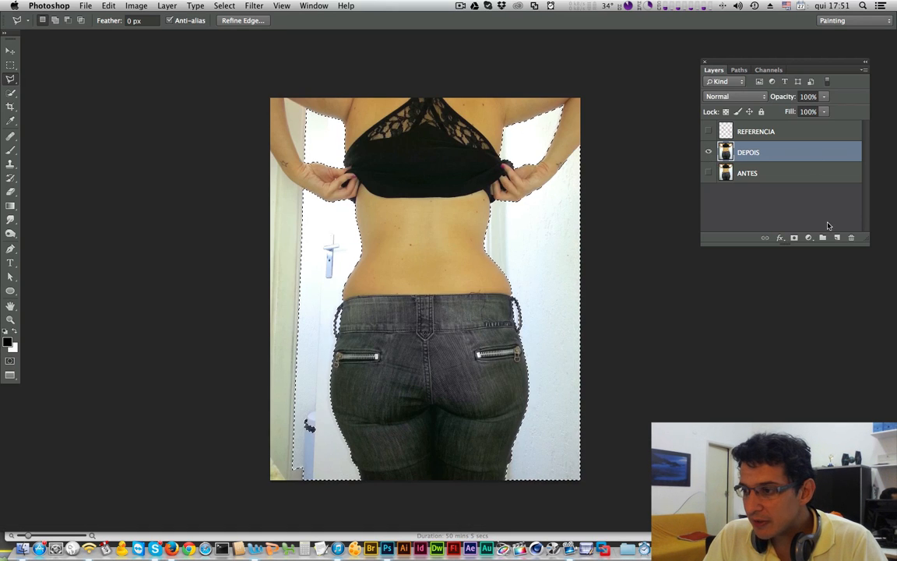
left_click(795, 238)
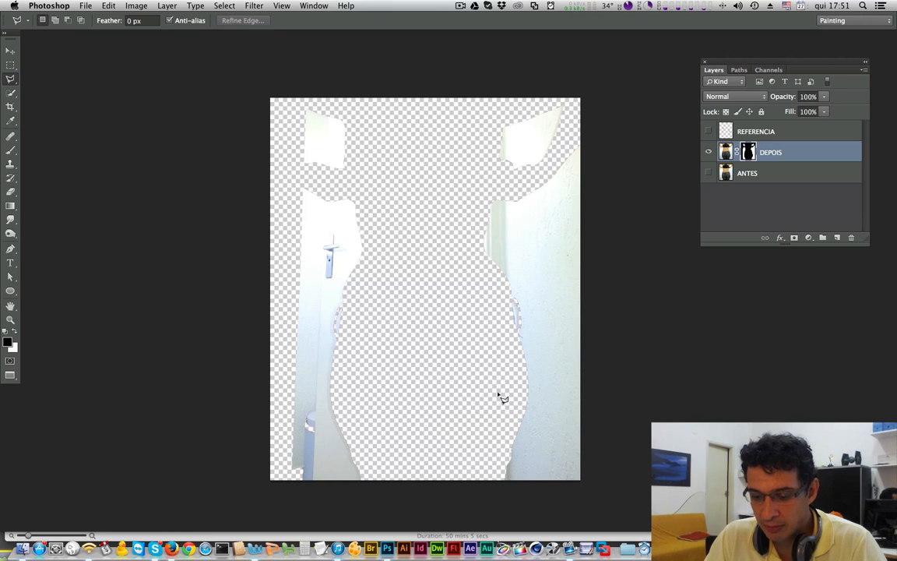
key("super+z")
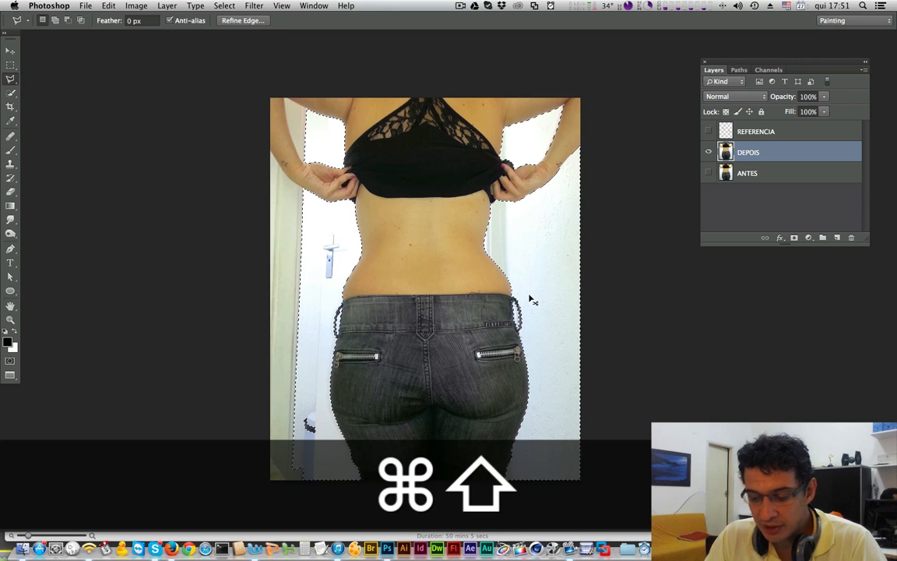
Invert the selection and add a layer mask to DEPOIS that hides the background around the body
key("super+shift+i")
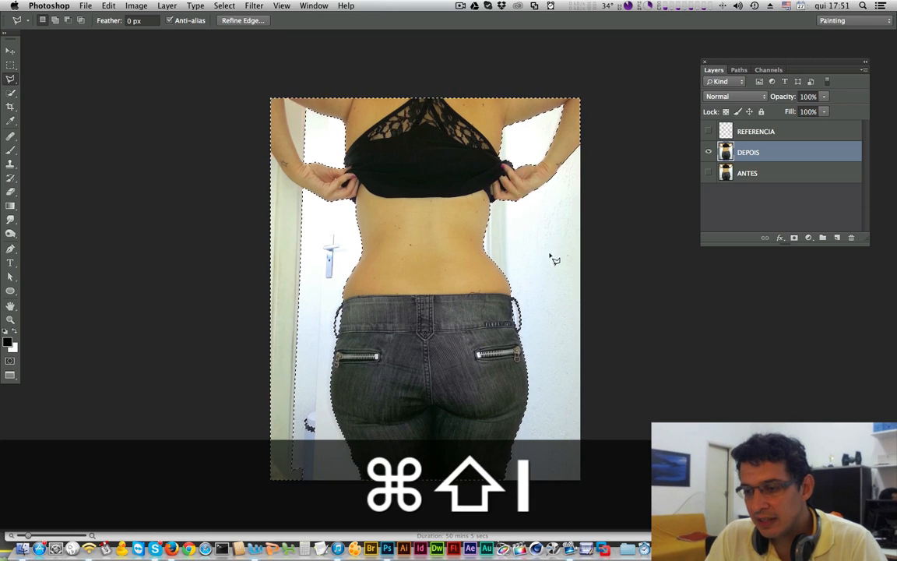
left_click(225, 6)
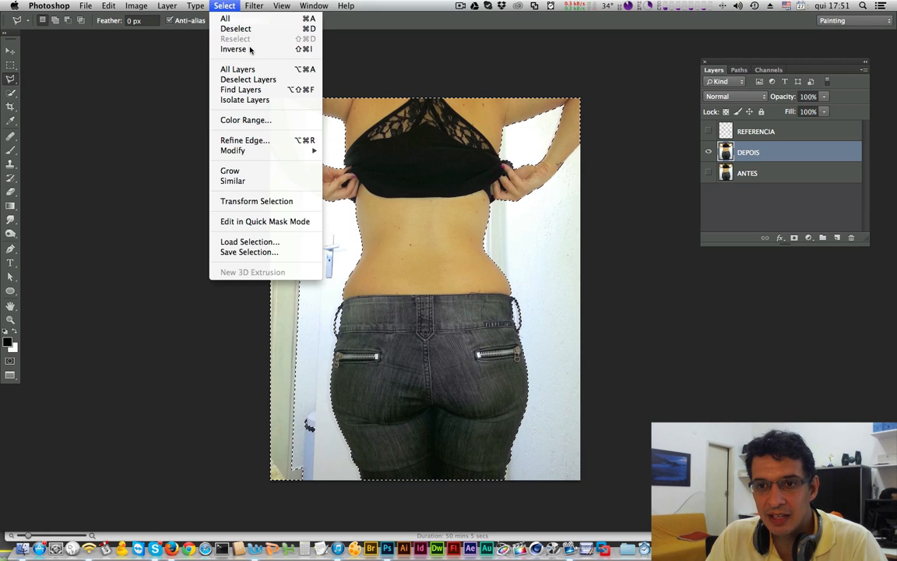
left_click(418, 20)
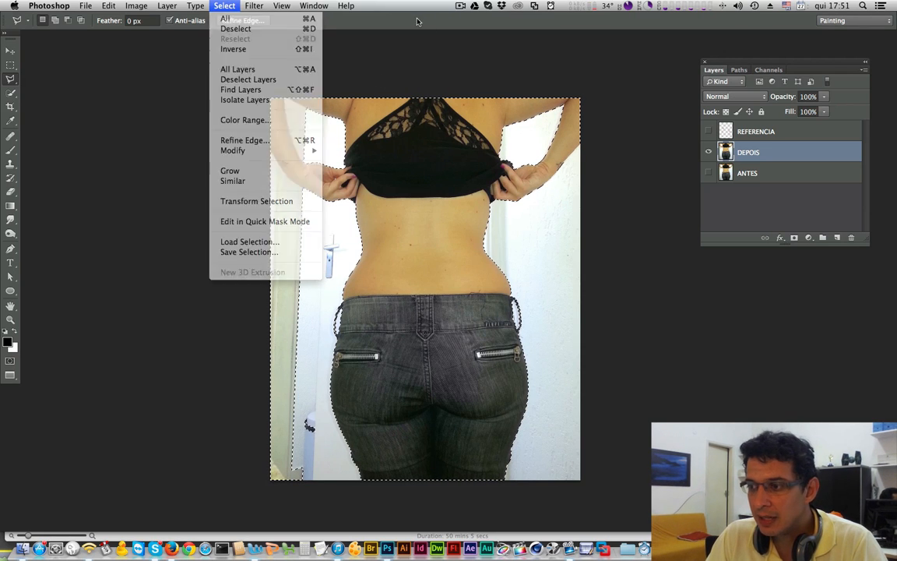
left_click(794, 237)
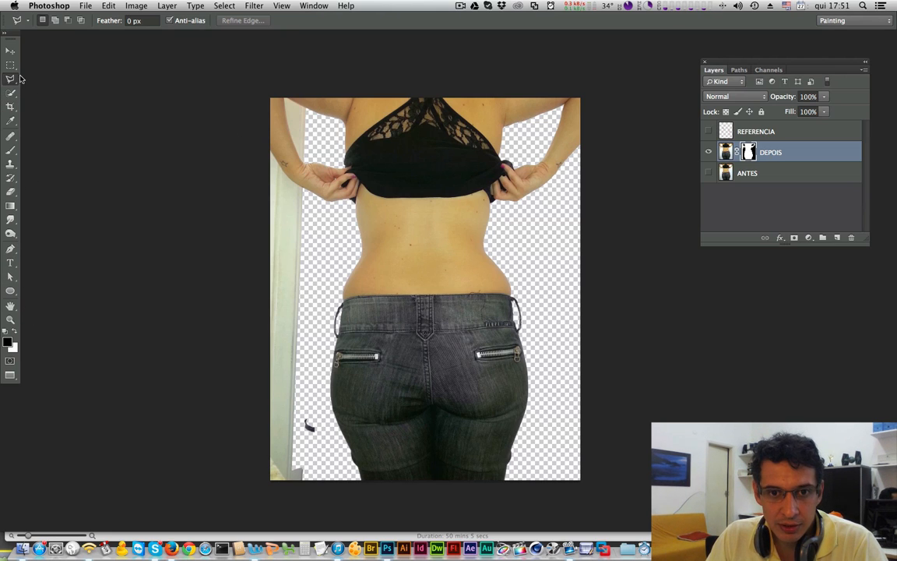
Paint out the leftover dark fragment near the door on the mask with the Brush, and apply the mask permanently to DEPOIS
left_click(12, 152)
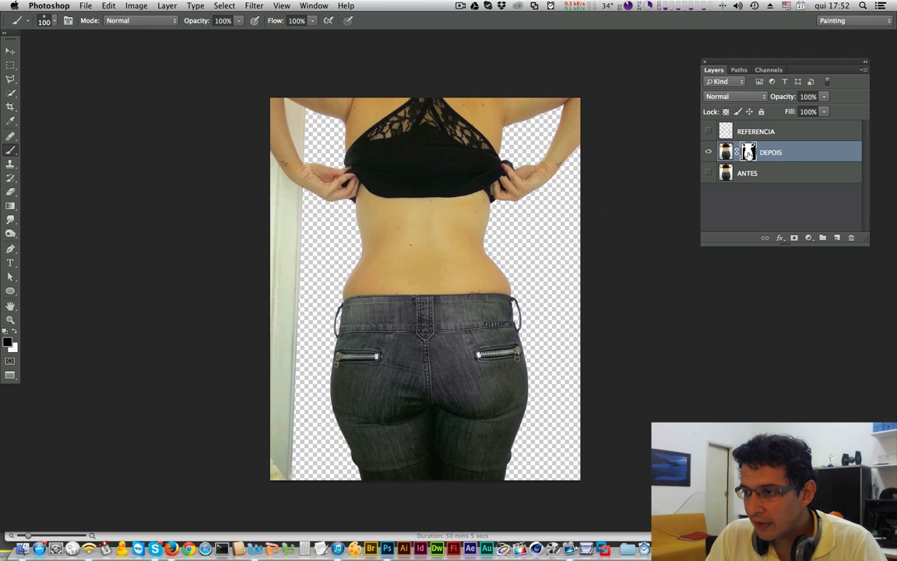
left_click_drag(748, 153, 851, 237)
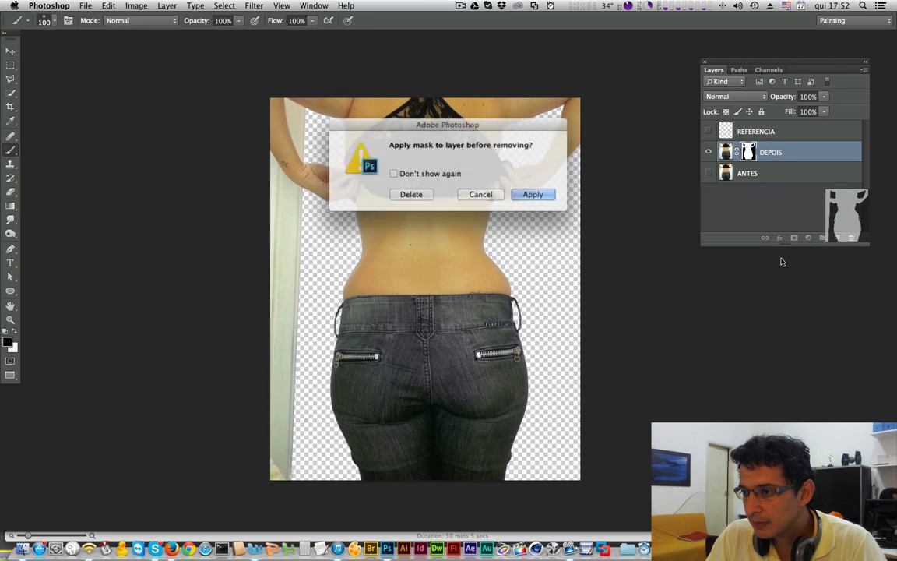
key("Return")
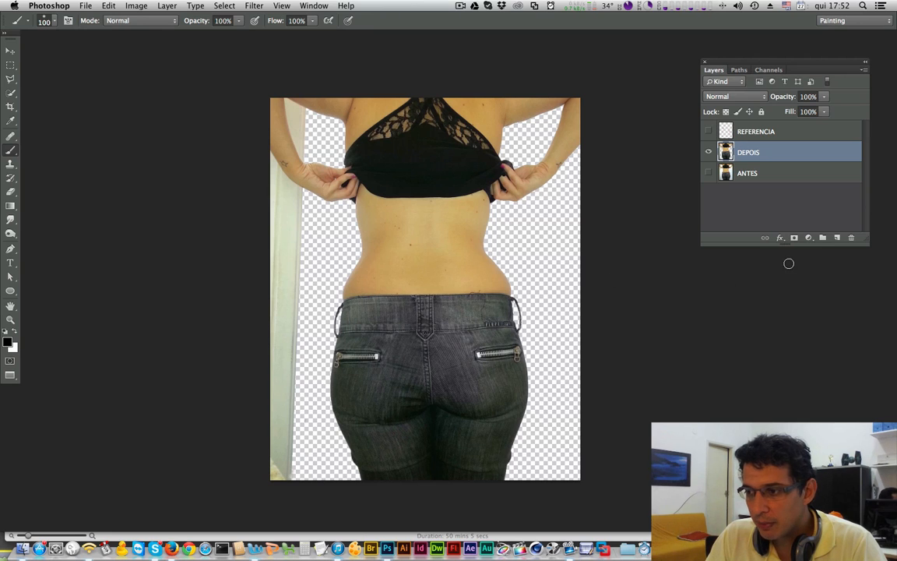
Show the REFERENCIA layer's red curves over the cutout and make REFERENCIA the active layer
left_click(708, 153)
left_click(709, 153)
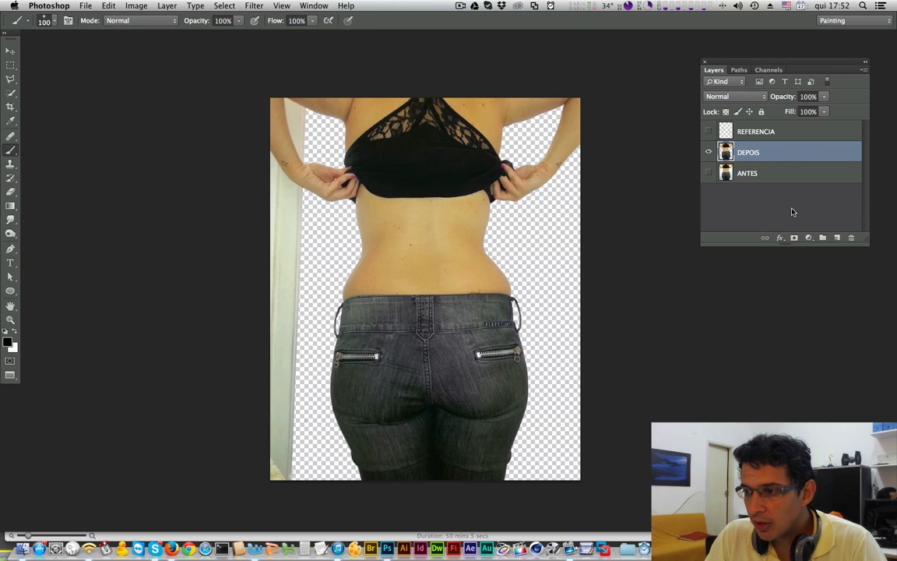
left_click(709, 131)
left_click(778, 133)
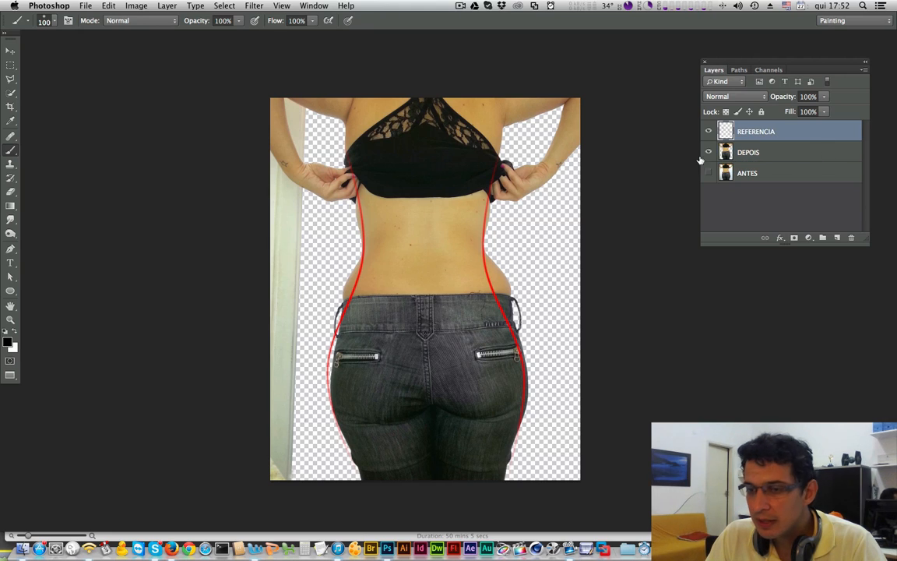
Toggle the REFERENCIA layer's visibility to compare the body outline with and without the red curves, leaving the layer visible
left_click(792, 155)
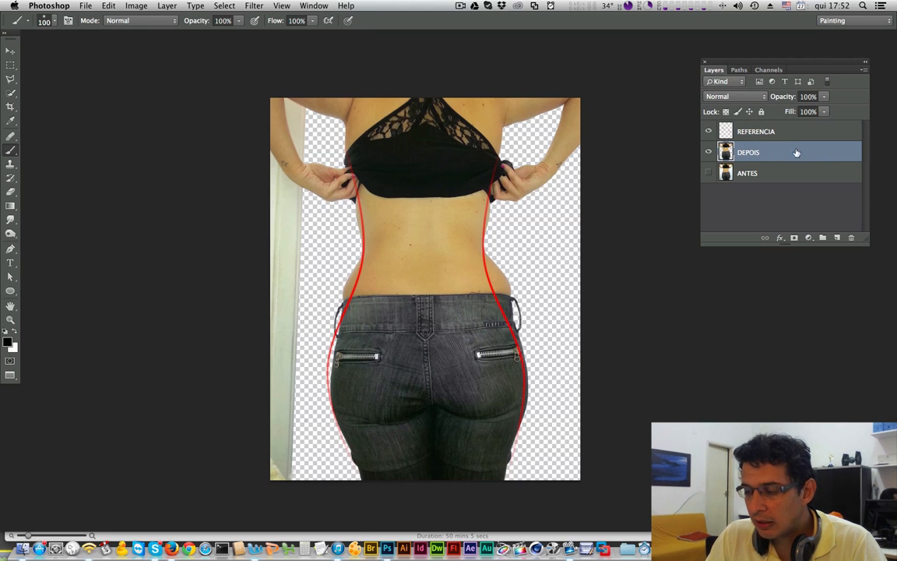
left_click(787, 134)
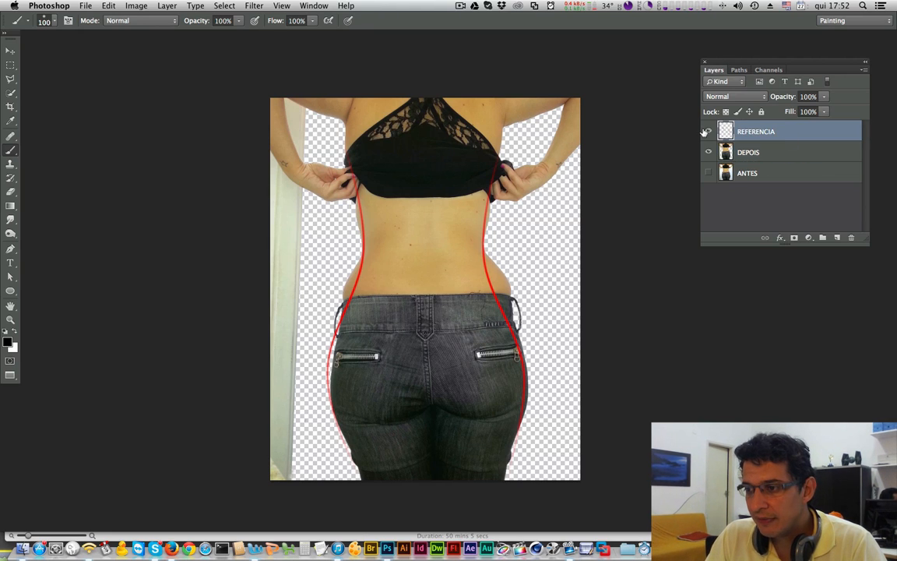
left_click(708, 132)
left_click(708, 132)
left_click(709, 132)
left_click(709, 132)
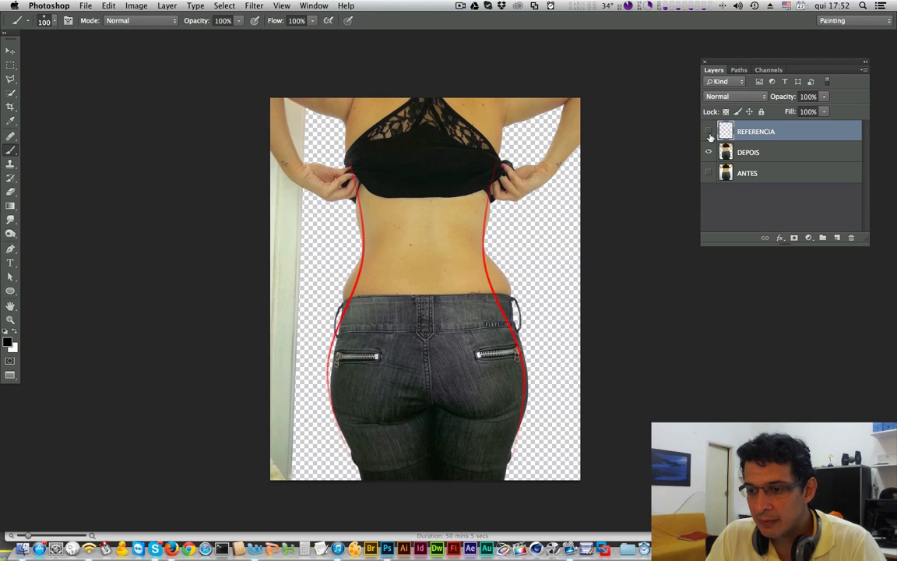
left_click(709, 132)
left_click(709, 132)
left_click(708, 132)
left_click(708, 131)
Make DEPOIS the active layer and open it in the Liquify filter
left_click(807, 151)
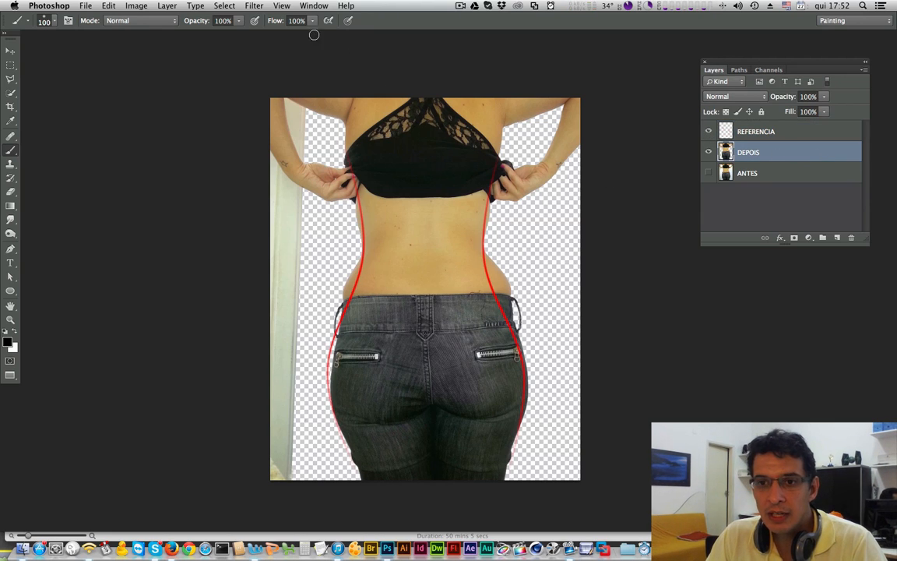
left_click(253, 7)
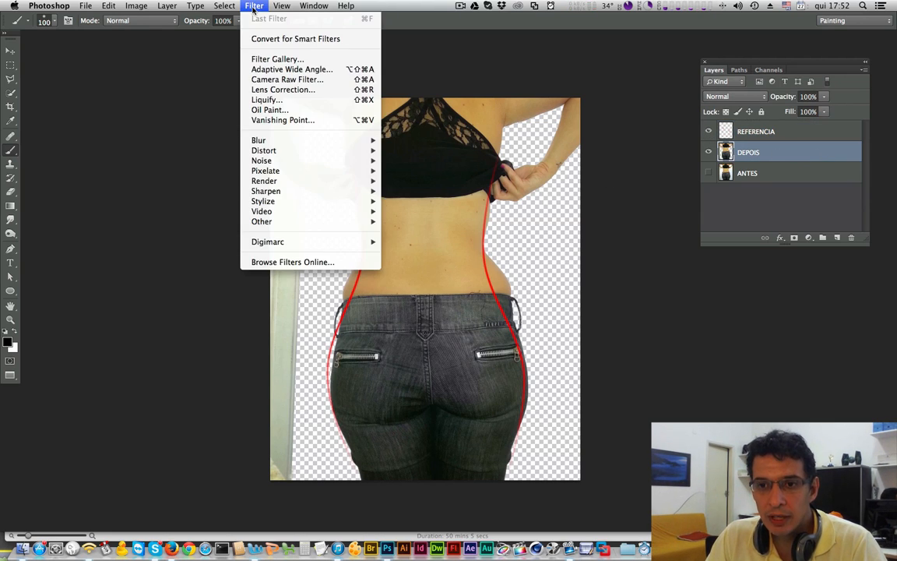
left_click(277, 102)
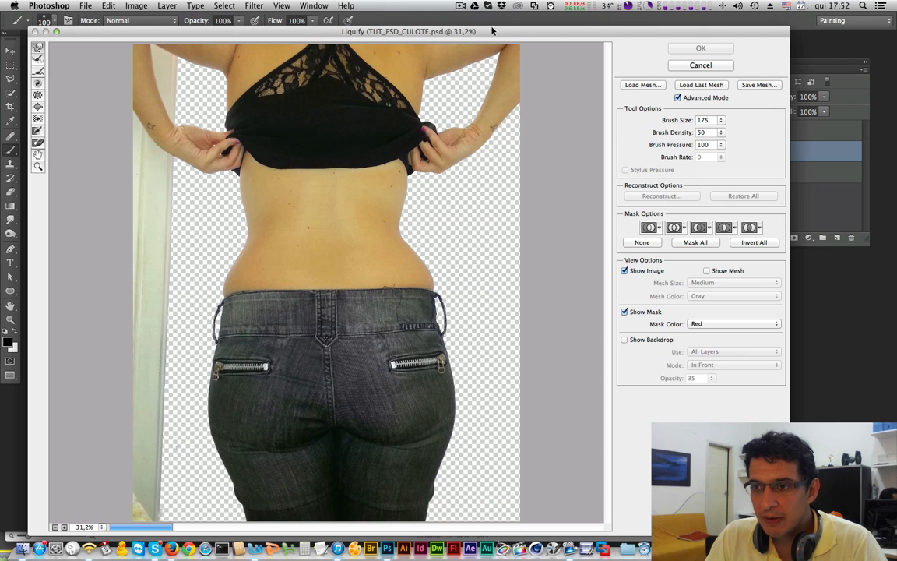
left_click_drag(492, 29, 486, 46)
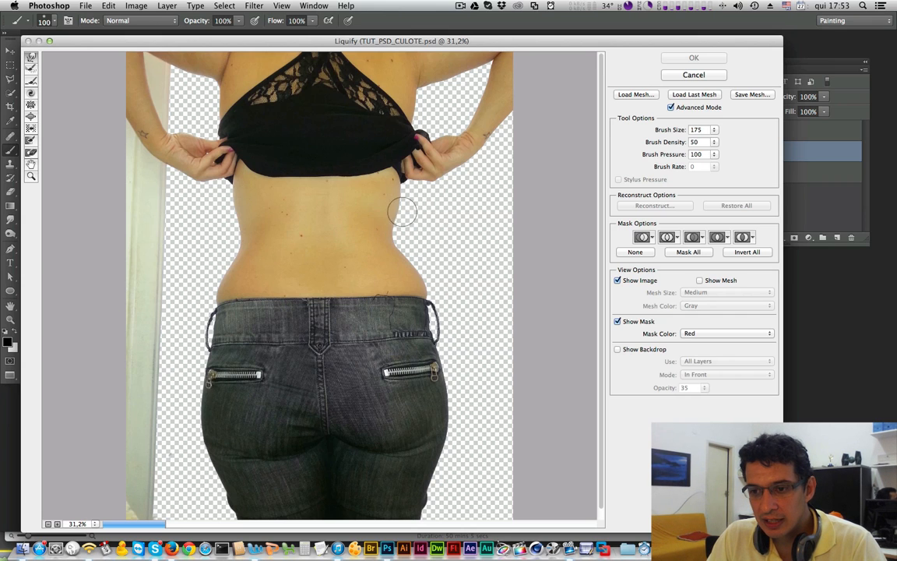
Try Forward Warp strokes on both sides of the waist without the reference curves, and undo each stroke
left_click_drag(389, 207, 479, 228)
key("super+z")
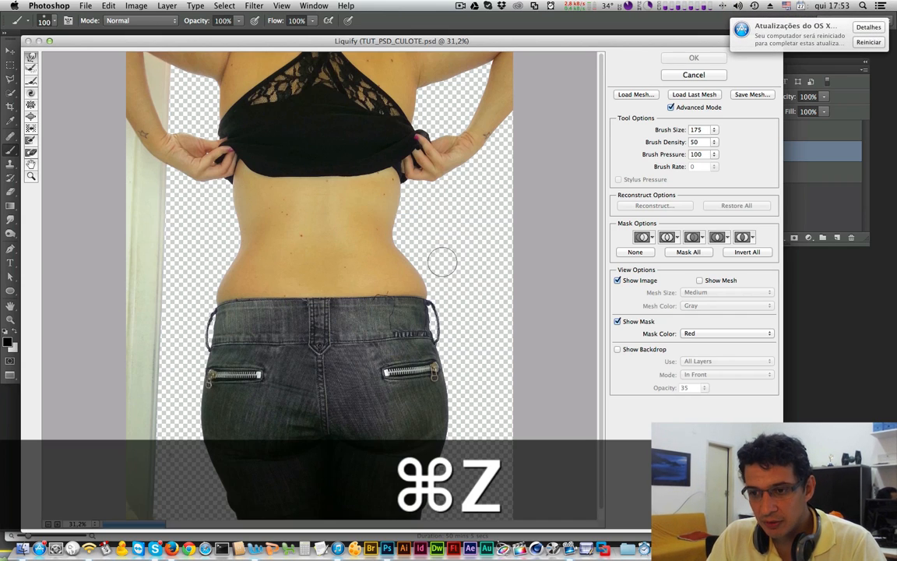
left_click_drag(243, 263, 283, 241)
key("super+z")
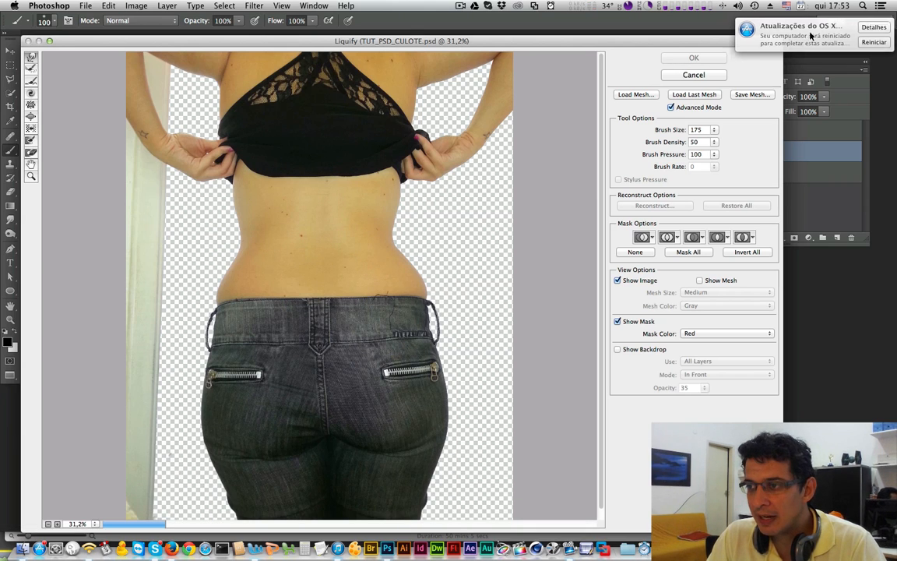
left_click_drag(447, 41, 453, 39)
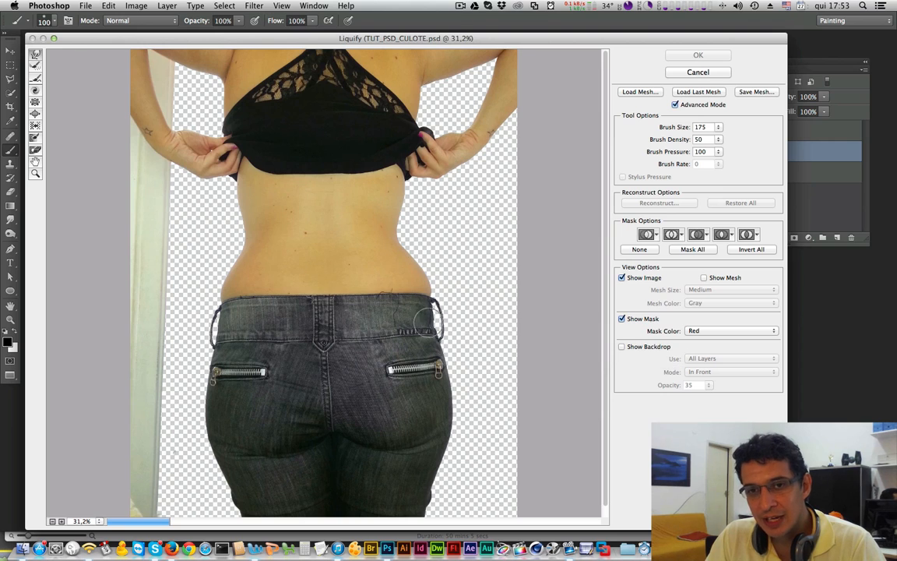
Turn on the Liquify backdrop and use only the REFERENCIA layer for it
left_click(623, 348)
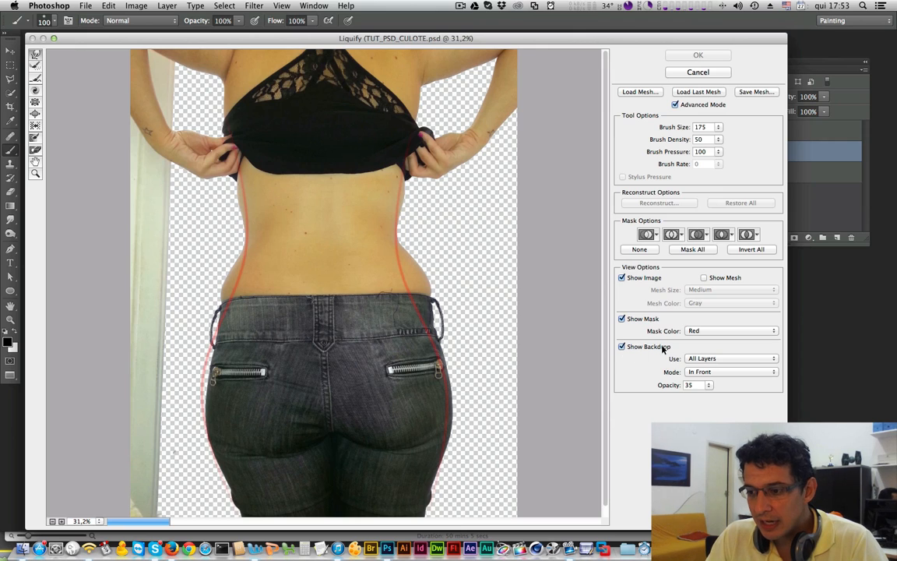
left_click(724, 359)
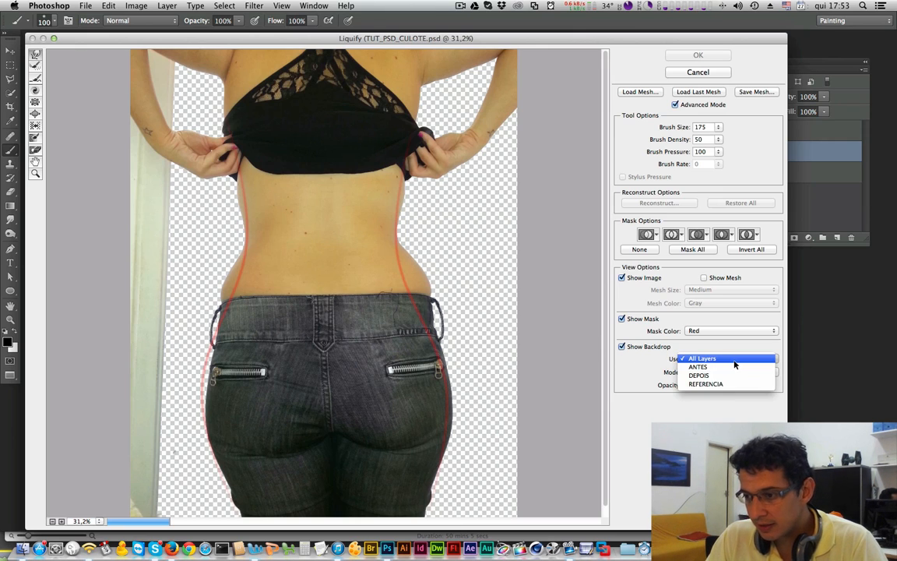
mouse_move(718, 39)
left_mouse_down()
mouse_move(715, 176)
mouse_move(680, 194)
mouse_move(604, 86)
mouse_move(611, 63)
left_mouse_up()
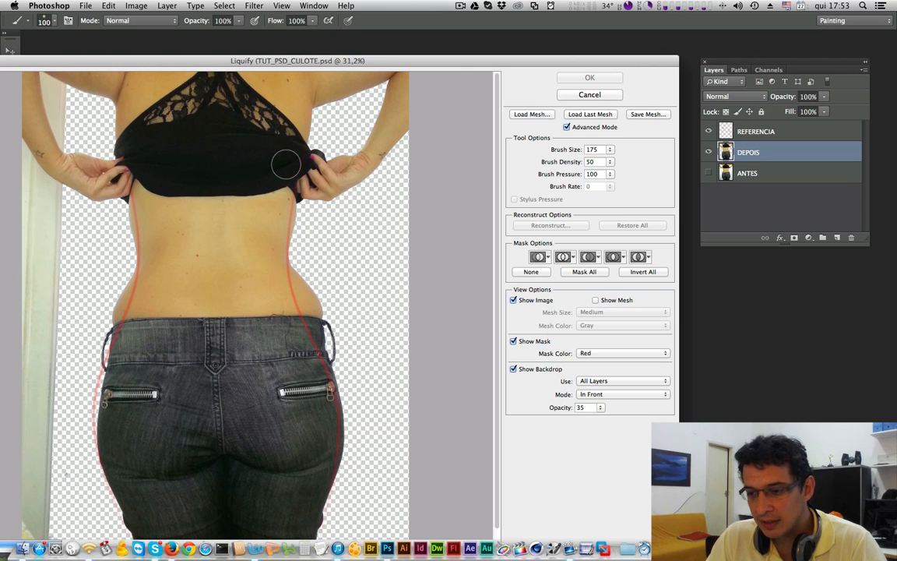
left_click(621, 381)
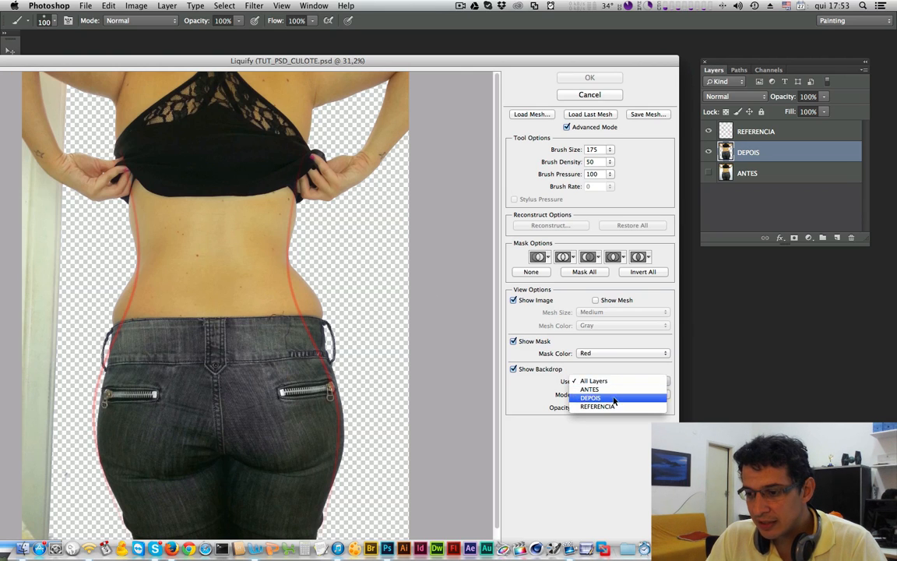
left_click(623, 407)
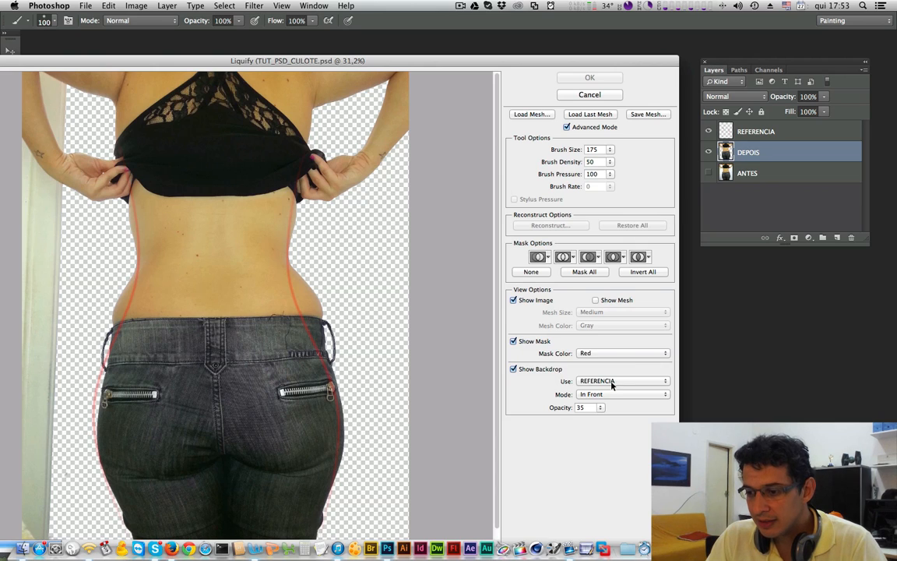
left_click(612, 382)
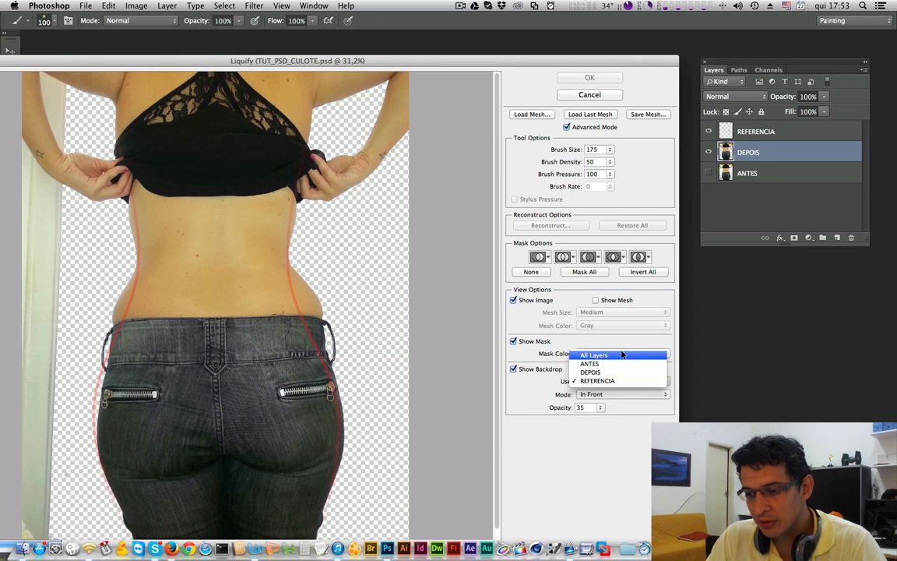
left_click(619, 381)
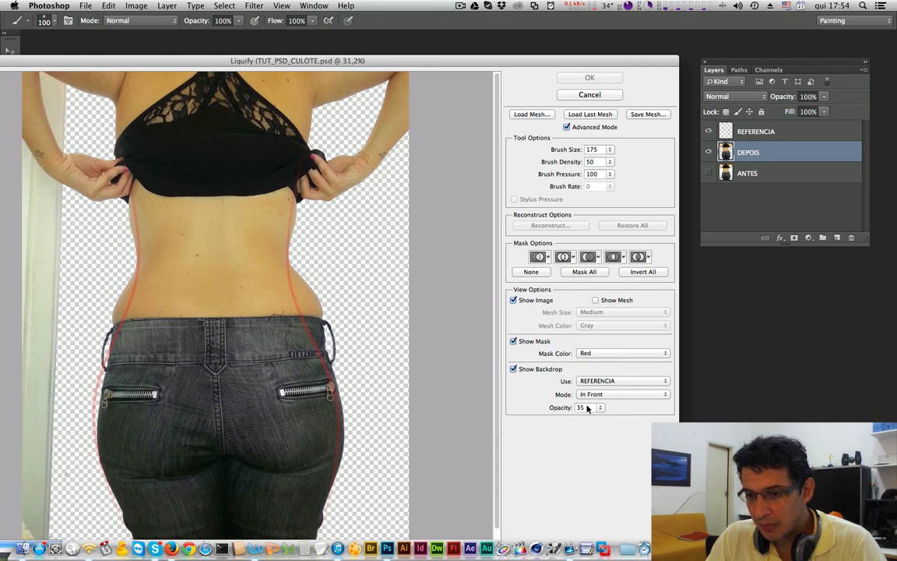
Lower the backdrop opacity to 26 so the red curves show faintly over the body
mouse_move(602, 407)
left_mouse_down()
mouse_move(624, 426)
mouse_move(564, 420)
left_mouse_up()
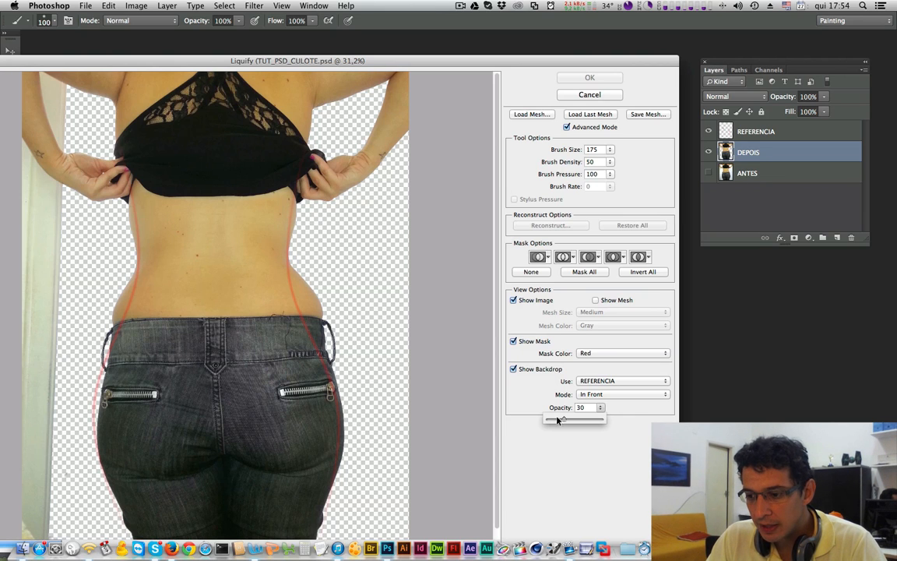
mouse_move(557, 419)
left_mouse_down()
mouse_move(631, 416)
mouse_move(565, 425)
left_mouse_up()
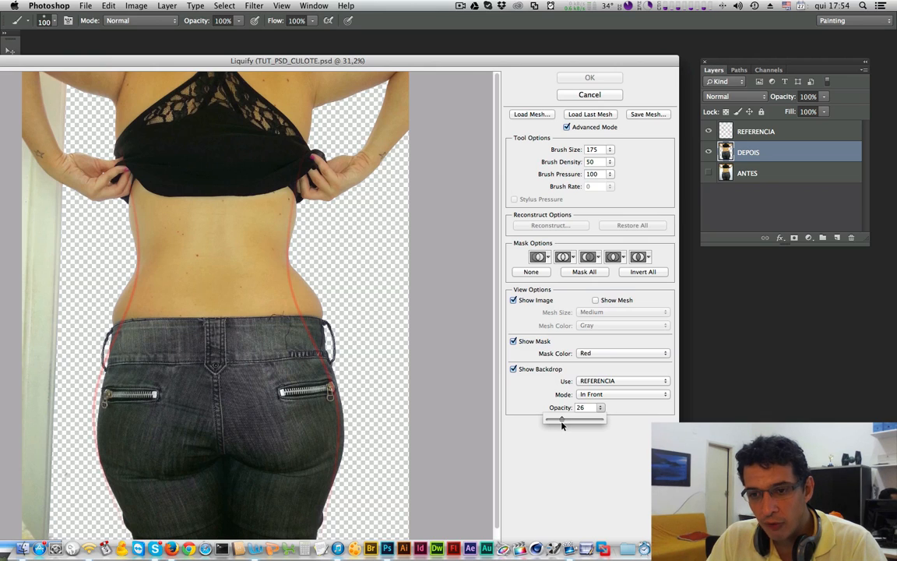
left_click_drag(561, 425, 562, 425)
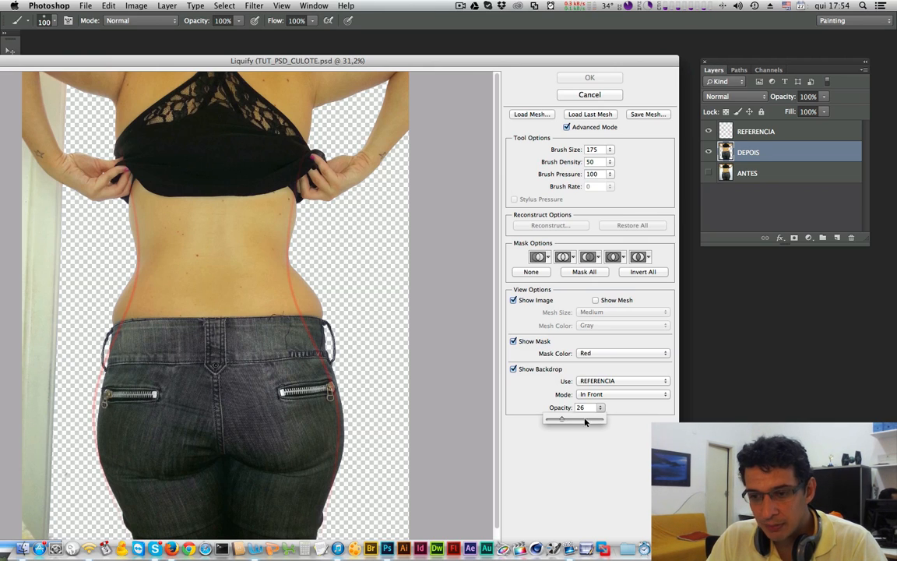
left_click(592, 444)
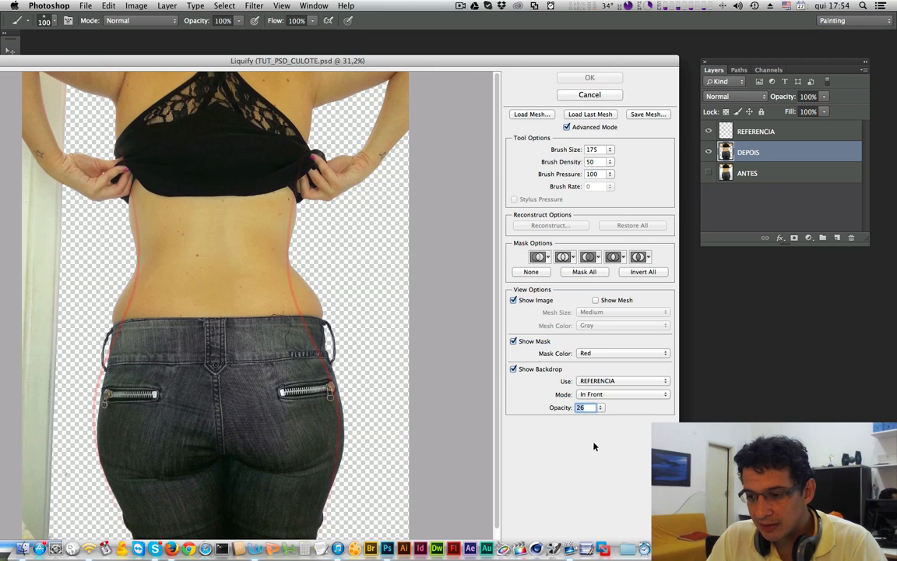
double_click(401, 60)
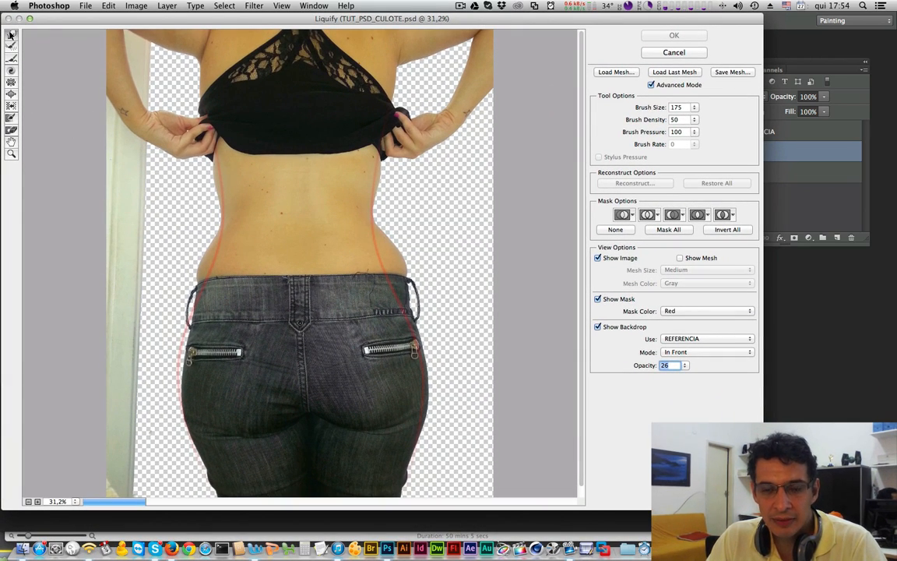
Push the bulge on the right side of the waist inward to the red curve using Forward Warp with brush size 700
key("bracketright")
key("bracketright")
key("bracketright")
key("bracketright")
key("bracketright")
key("bracketright")
key("bracketright")
key("bracketright")
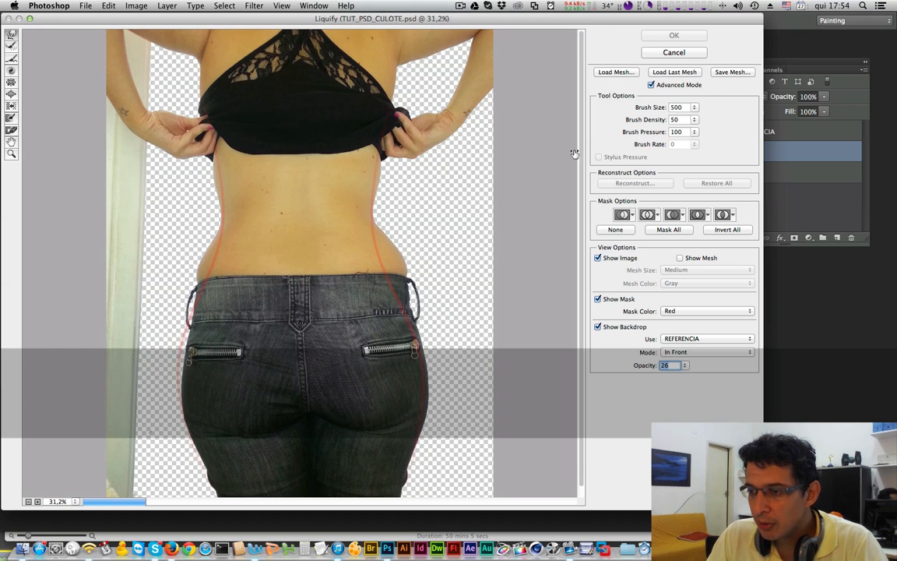
key("bracketright")
key("bracketleft")
key("bracketright")
key("bracketright")
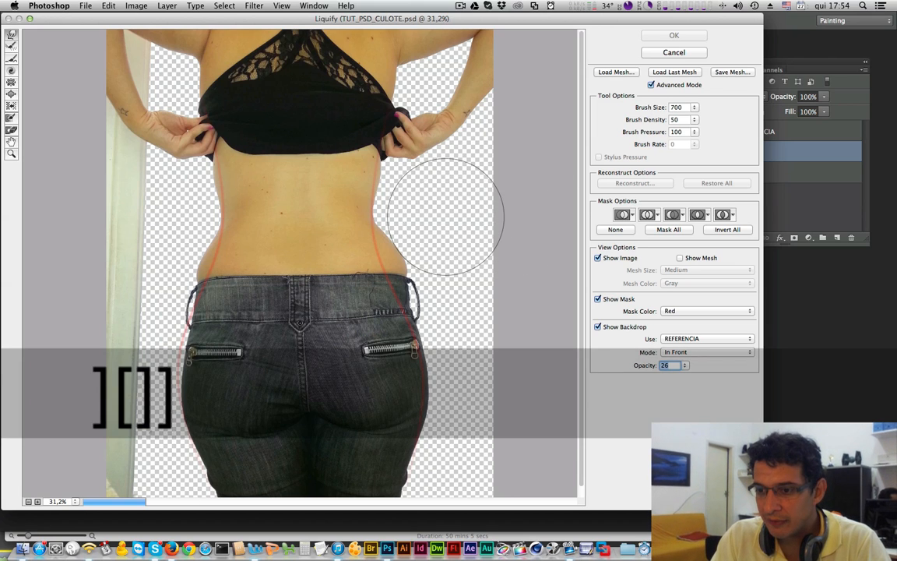
key("bracketleft")
key("bracketleft")
key("bracketright")
key("bracketright")
key("bracketleft")
key("bracketright")
key("bracketright")
key("bracketleft")
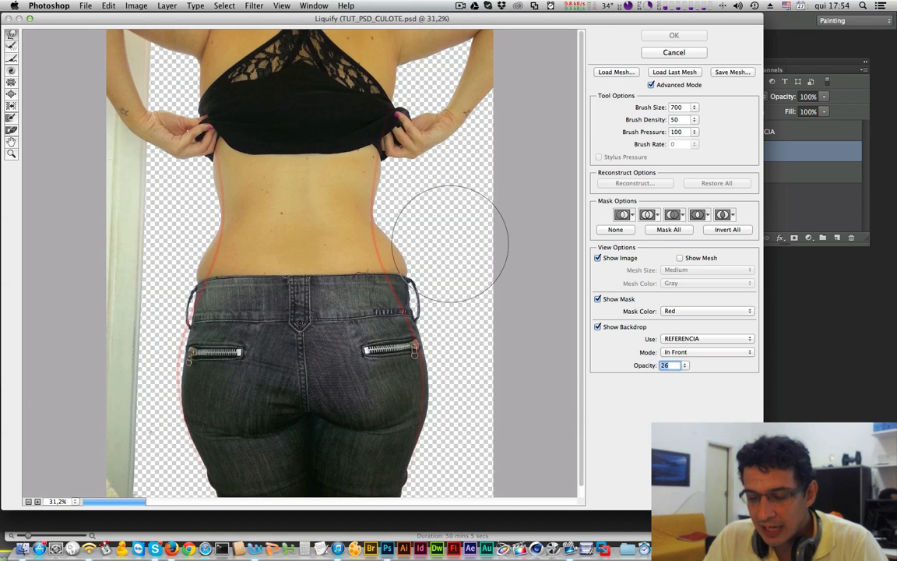
mouse_move(450, 236)
left_mouse_down()
mouse_move(418, 249)
mouse_move(399, 249)
mouse_move(400, 241)
left_mouse_up()
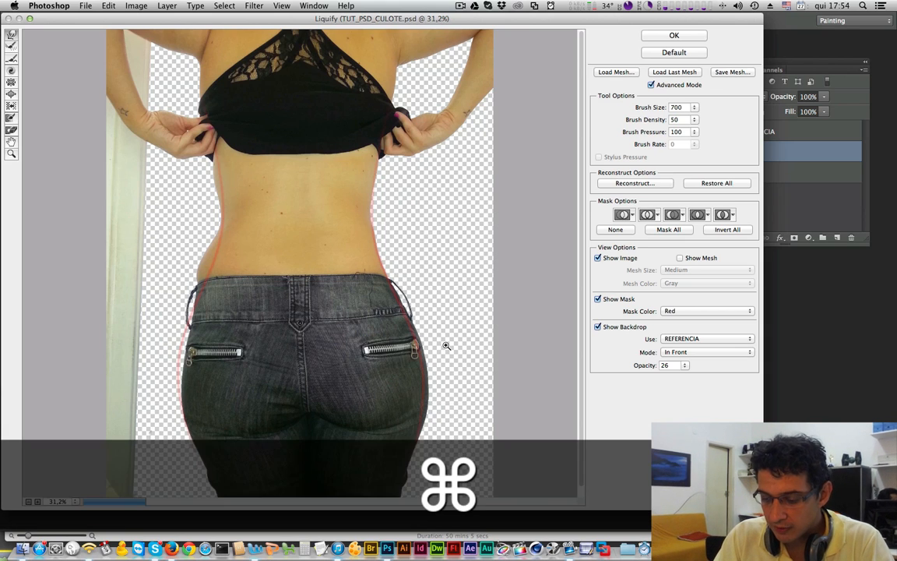
Nudge the narrowest part of the right waist edge back out to the red curve with a size 300 Forward Warp brush
key("super+equal")
key("super+equal")
key("super+equal")
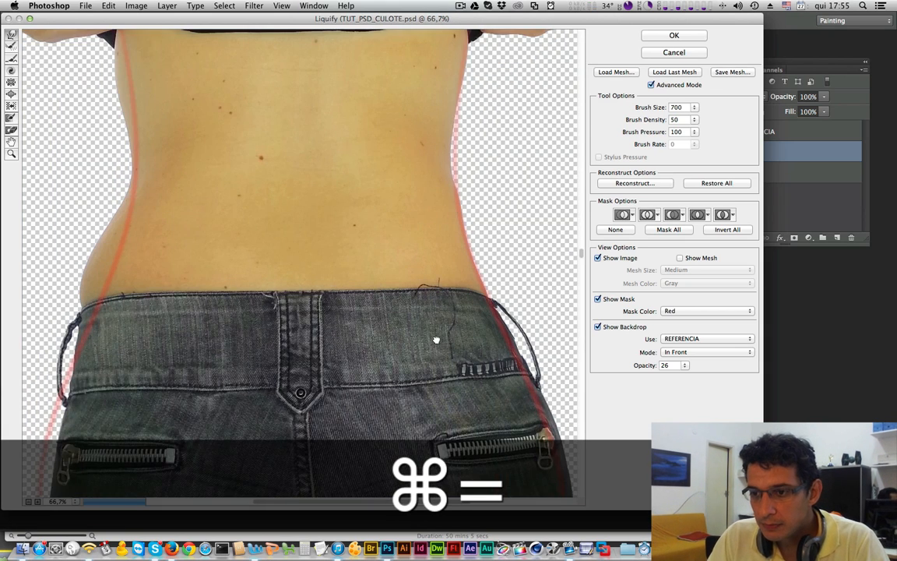
mouse_move(434, 336)
left_mouse_down()
mouse_move(273, 381)
mouse_move(280, 397)
left_mouse_up()
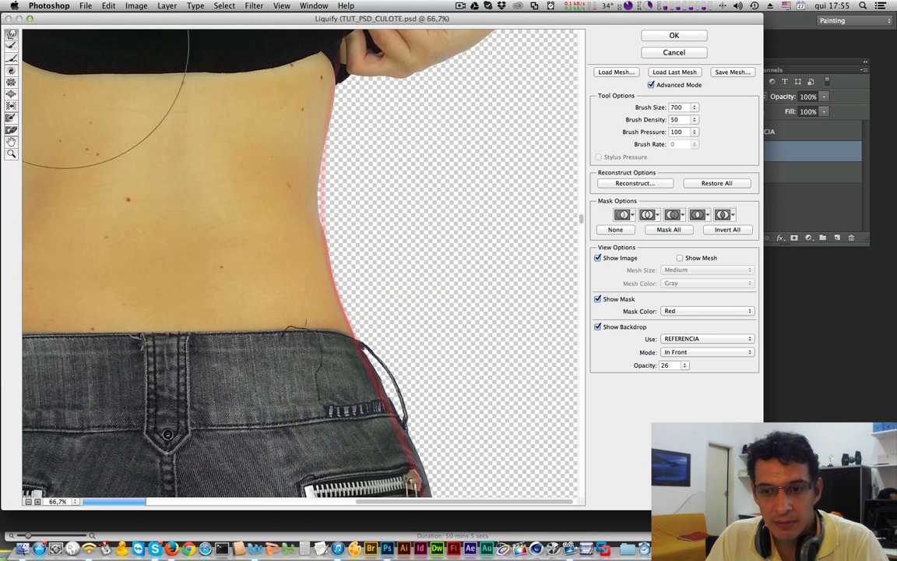
key("bracketleft")
key("bracketleft")
key("bracketleft")
key("bracketleft")
key("bracketleft")
key("bracketleft")
key("bracketleft")
key("bracketleft")
key("bracketleft")
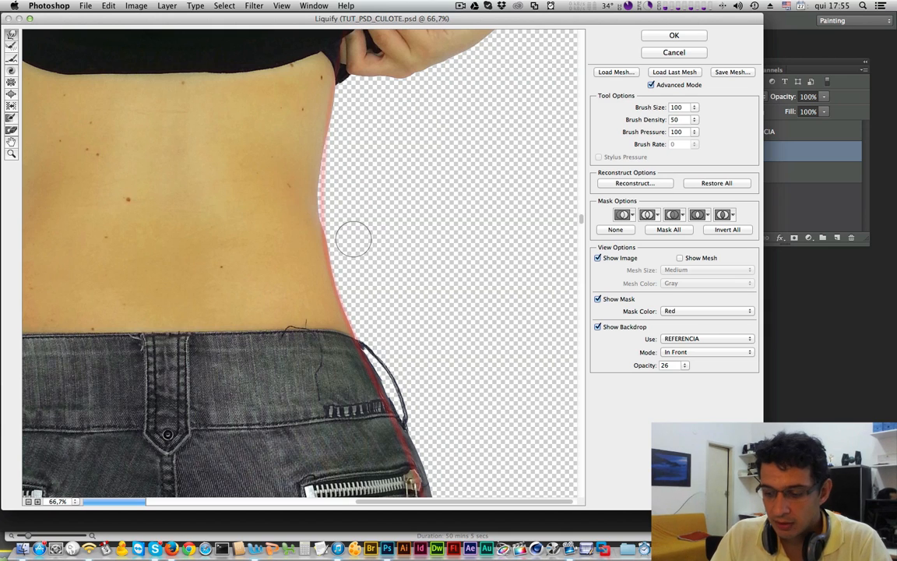
key("bracketright")
key("bracketright")
key("bracketright")
key("bracketright")
key("bracketright")
key("bracketright")
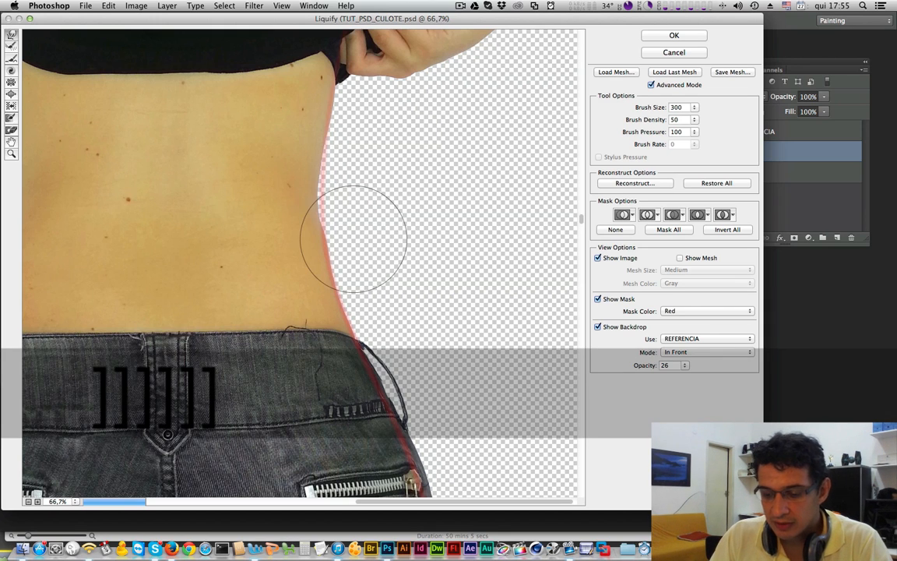
scroll(366, 265, "down", 3)
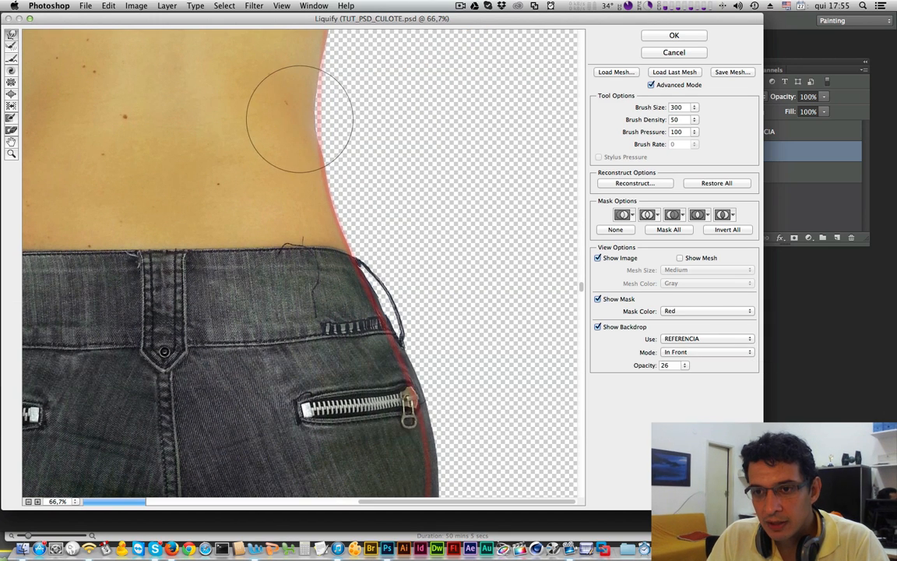
left_click_drag(300, 120, 304, 114)
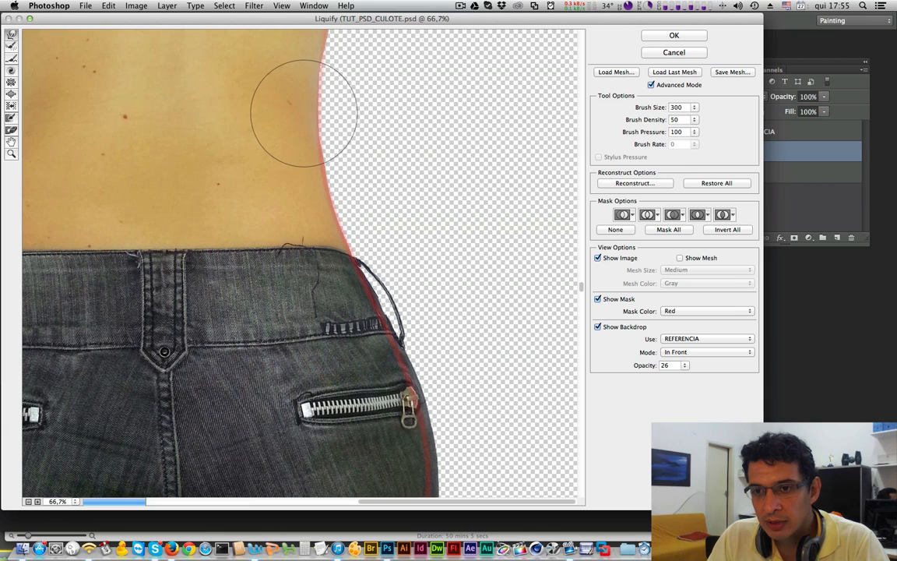
scroll(292, 84, "up", 3)
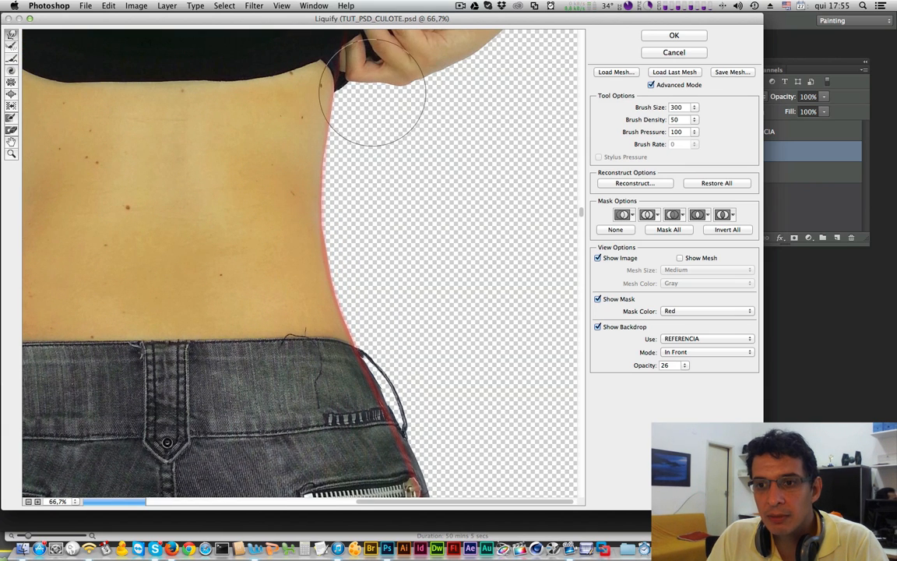
scroll(434, 194, "up", 5)
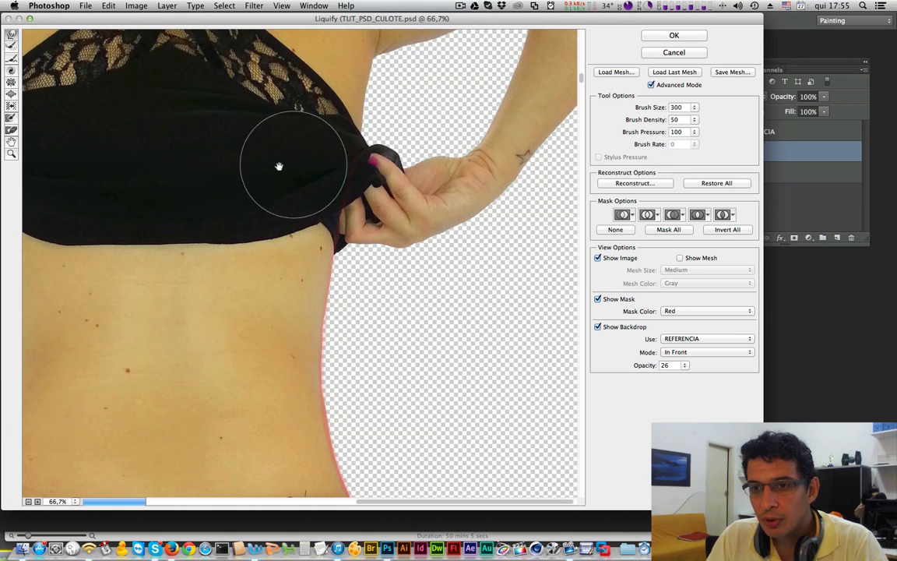
left_click_drag(278, 165, 325, 150)
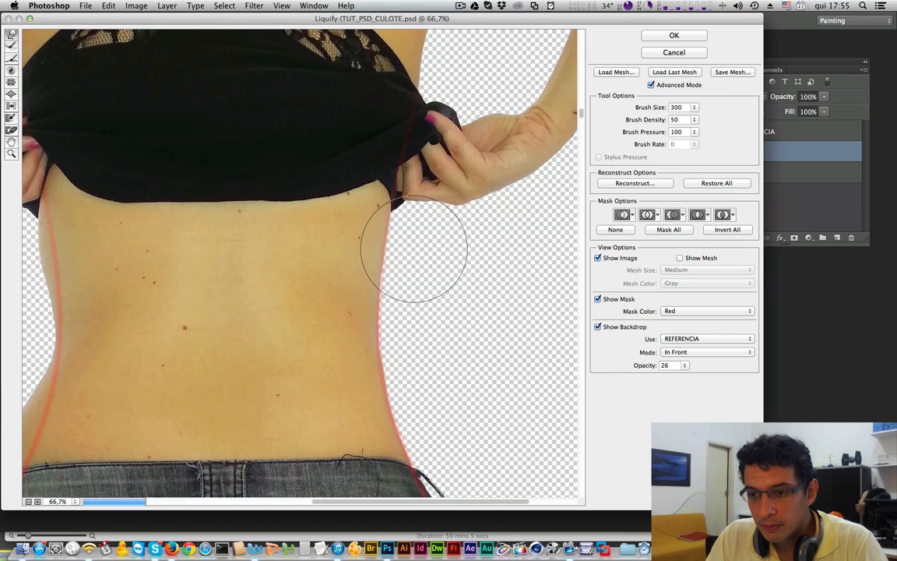
Push the right hip of the jeans inward to the red curve with a size 700 Forward Warp brush
left_click_drag(438, 377, 432, 278)
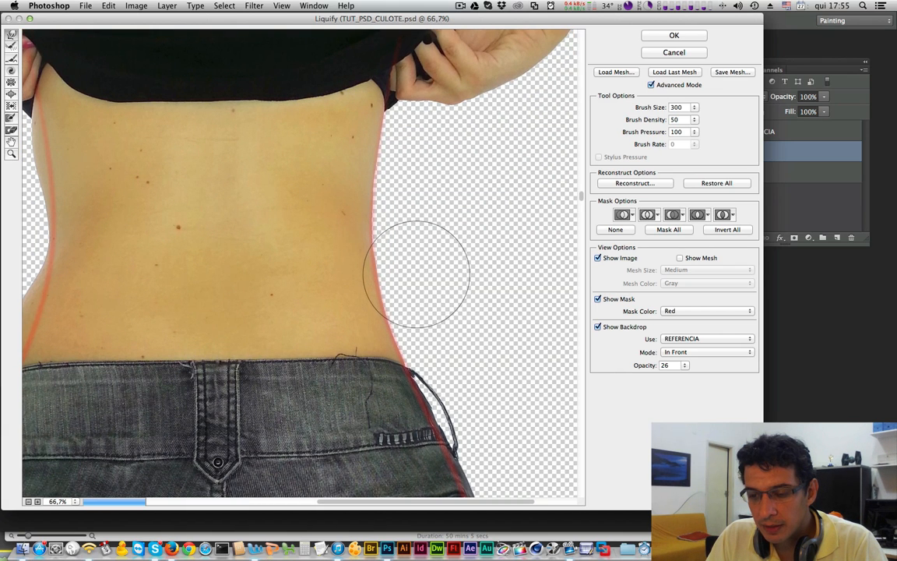
left_click_drag(451, 347, 432, 262)
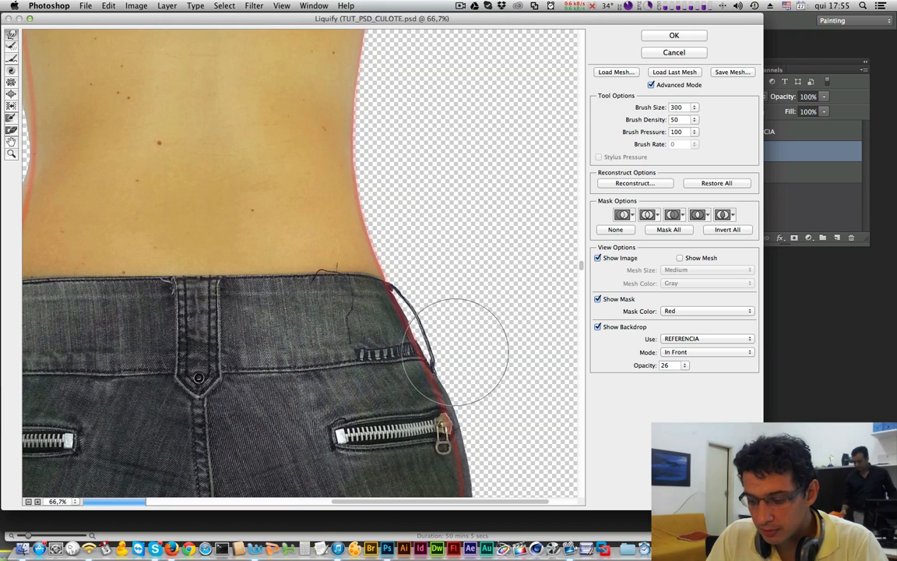
key("super+z")
key("bracketright")
key("bracketright")
key("bracketright")
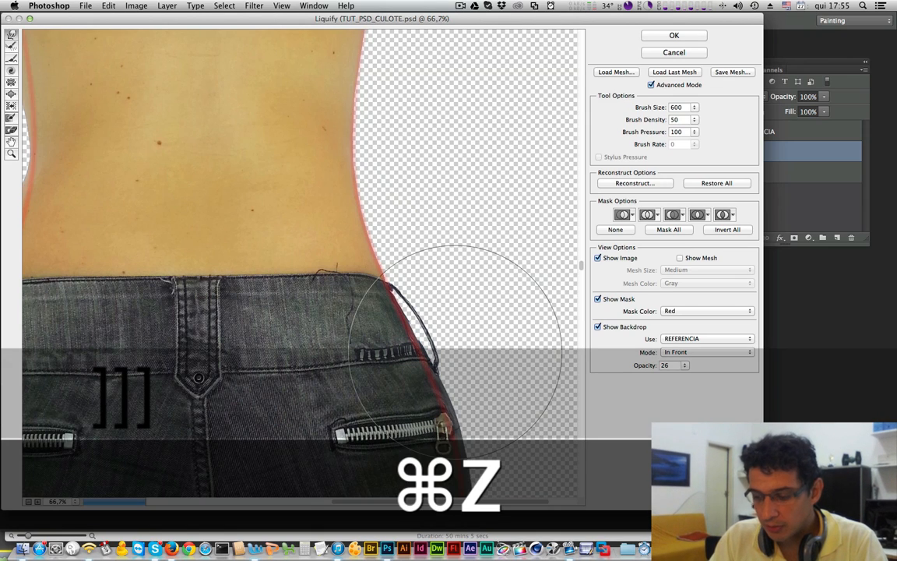
key("bracketright")
left_click_drag(335, 367, 301, 196)
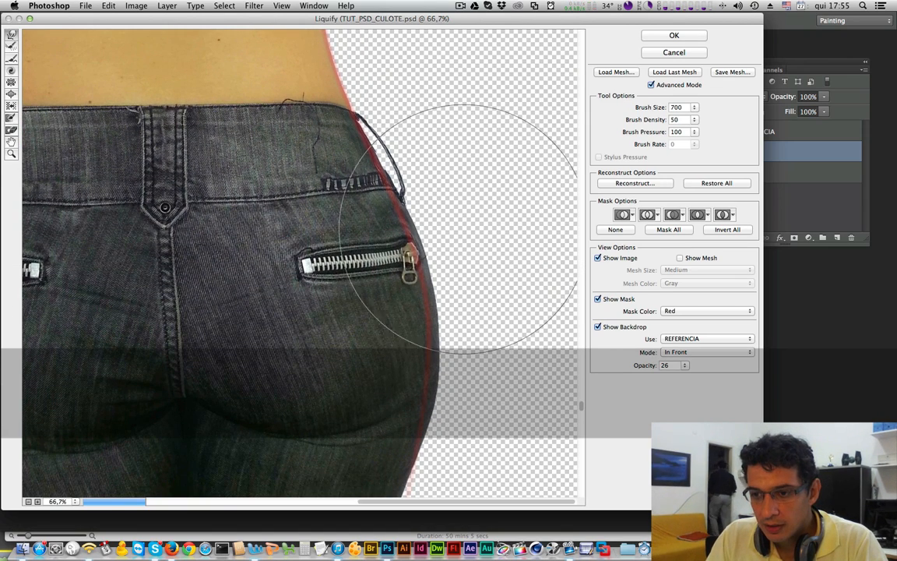
left_click_drag(491, 229, 474, 230)
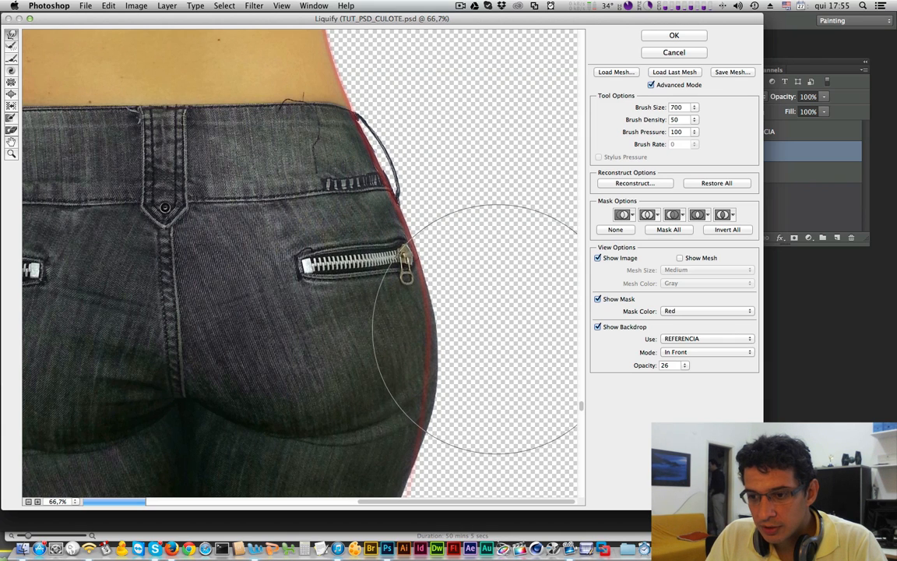
mouse_move(490, 328)
left_mouse_down()
mouse_move(501, 359)
mouse_move(502, 384)
mouse_move(489, 380)
mouse_move(496, 416)
left_mouse_up()
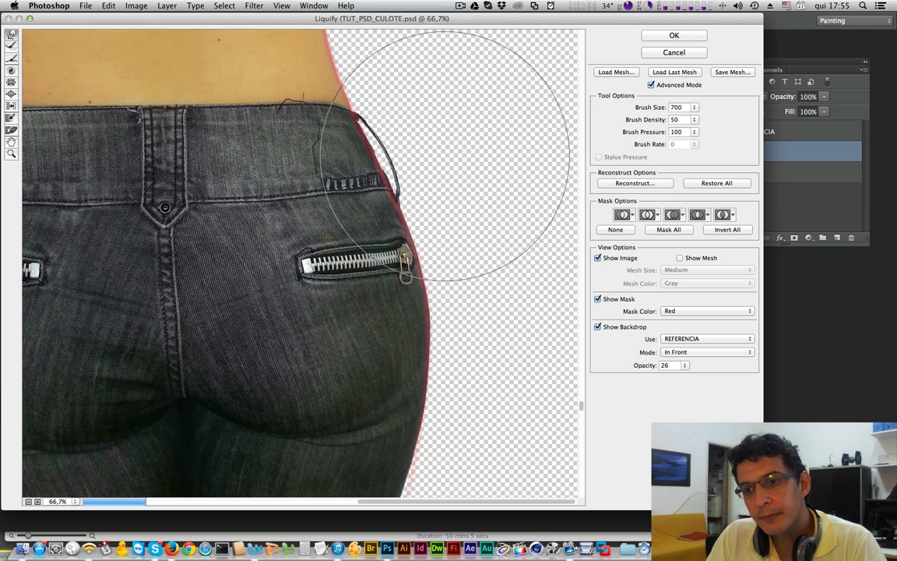
Push the bulge above the waistband on the left side inward to the red curve using brush size 700
scroll(419, 207, "up", 5)
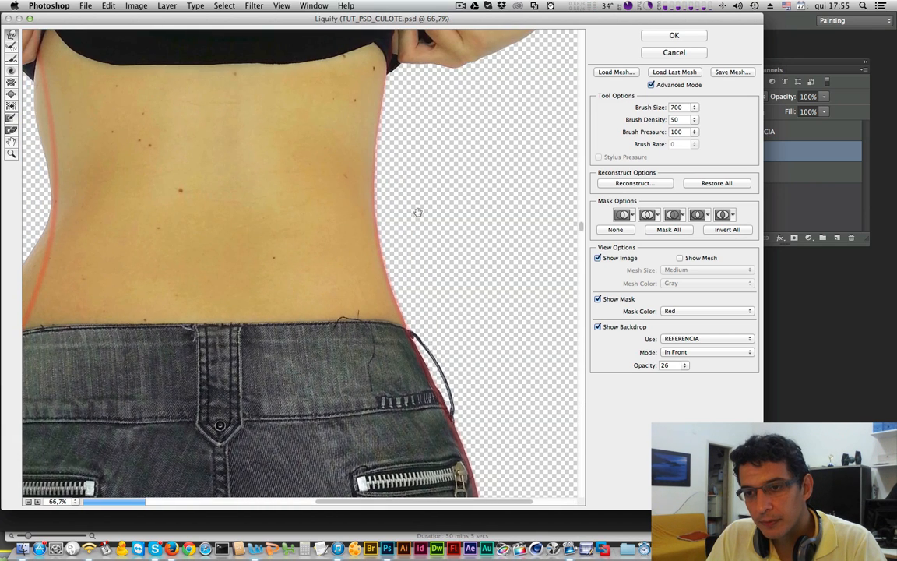
left_click_drag(419, 212, 421, 280)
left_click_drag(220, 252, 549, 311)
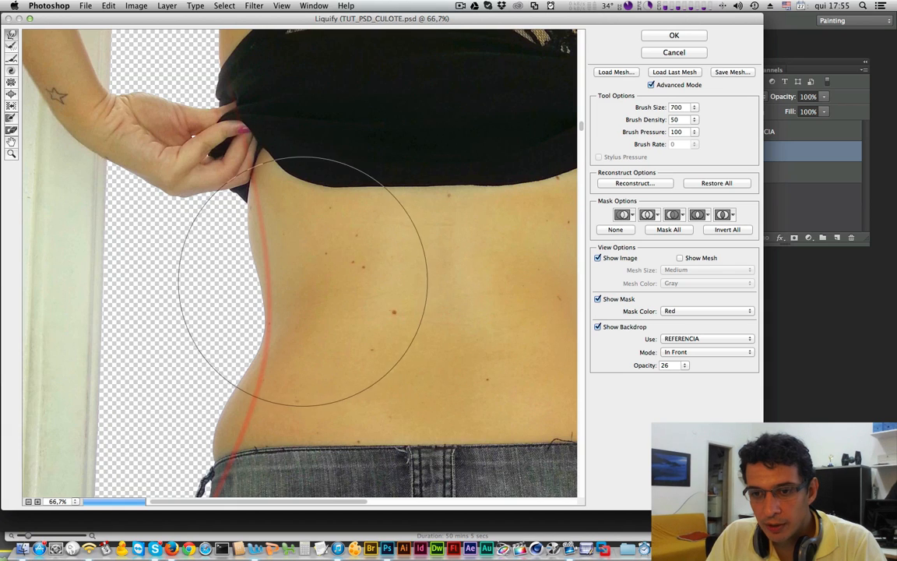
scroll(302, 281, "down", 2)
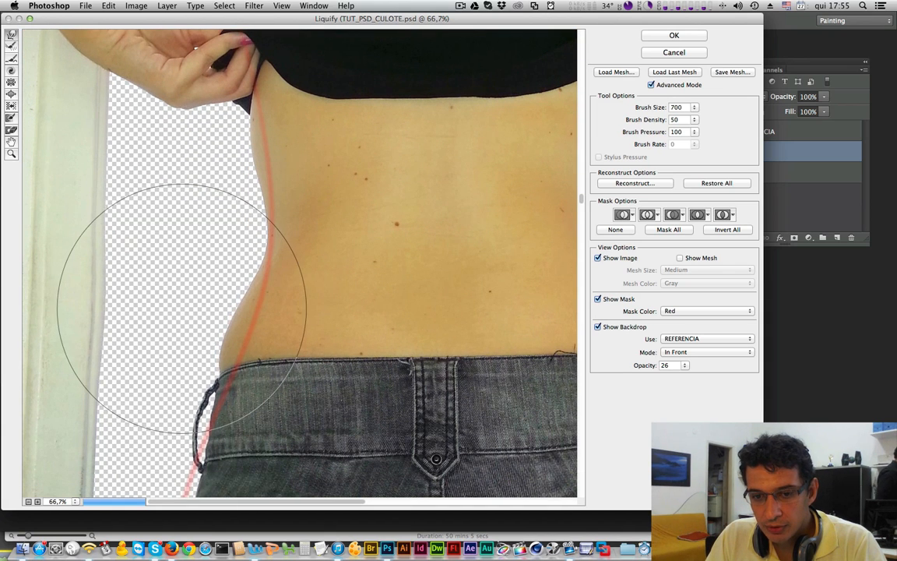
key("super+z")
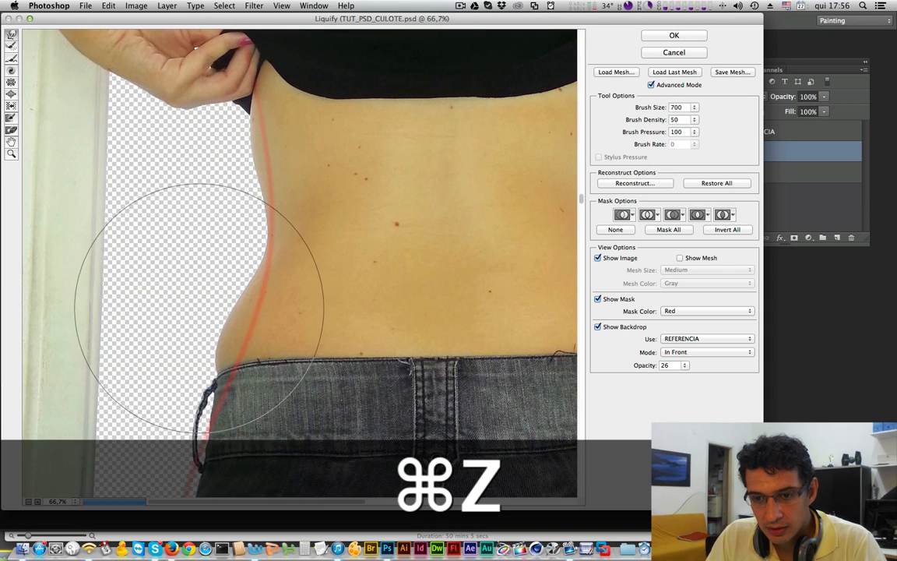
mouse_move(198, 308)
left_mouse_down()
mouse_move(161, 340)
mouse_move(220, 330)
left_mouse_up()
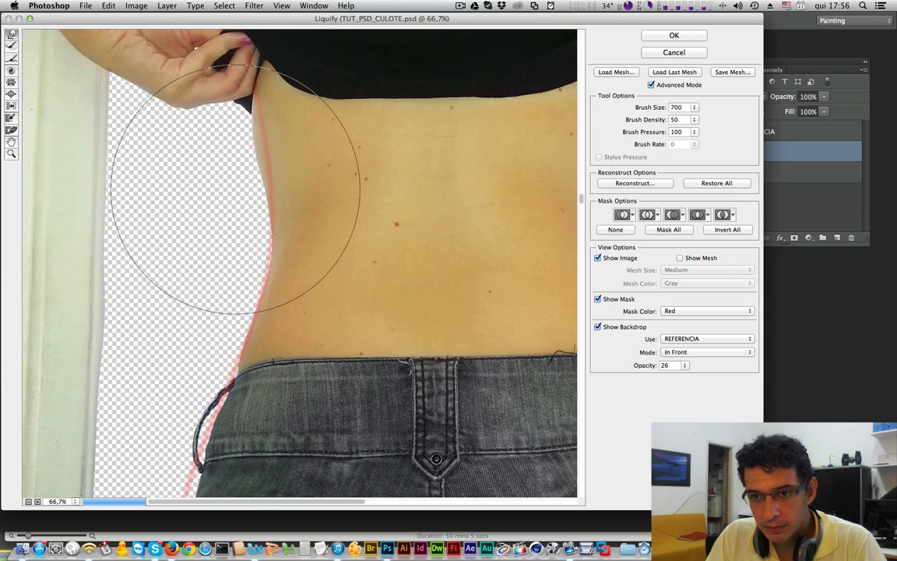
Undo the oversized warp on the upper left waist and push that edge in to the red curve with brush size 400
left_click_drag(235, 188, 247, 179)
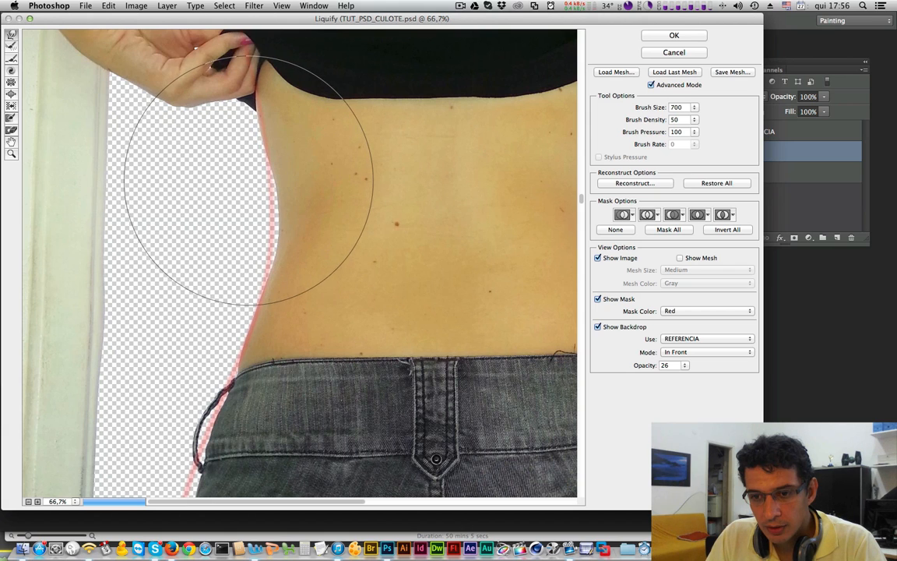
key("super+z")
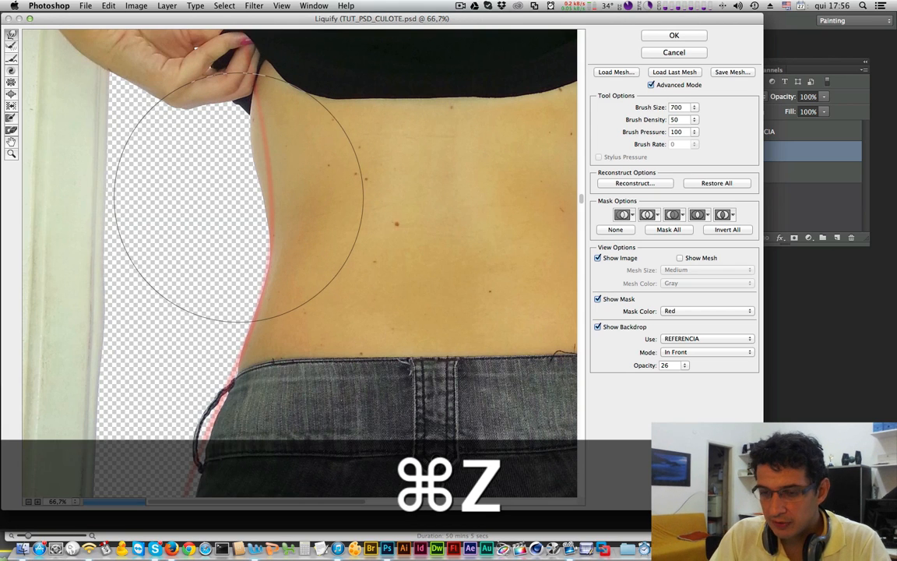
key("bracketleft")
key("bracketleft")
key("bracketleft")
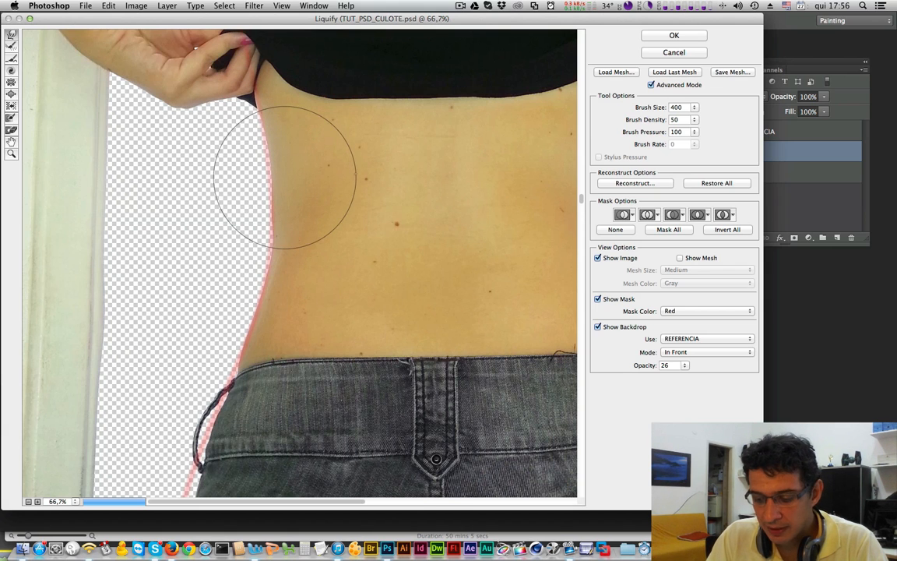
Nudge the left waist edge out to the red curve from below the hand to the waistband, keeping brush size 400
key("super")
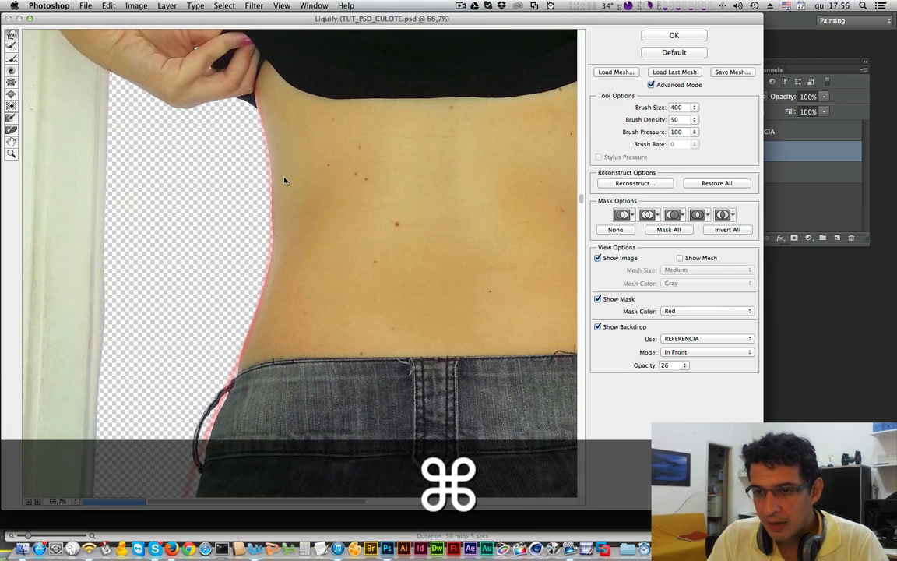
key("super+equal")
key("super+equal")
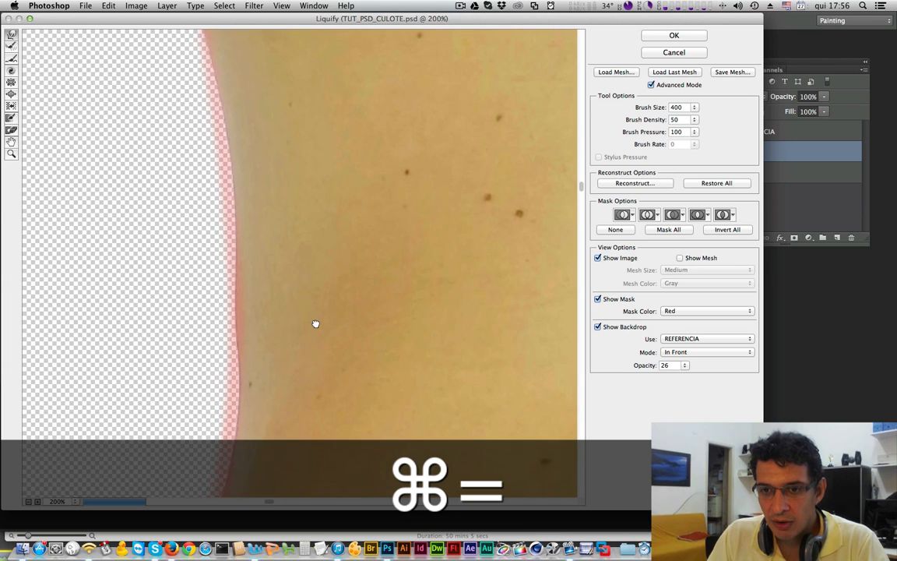
left_click_drag(257, 67, 285, 203)
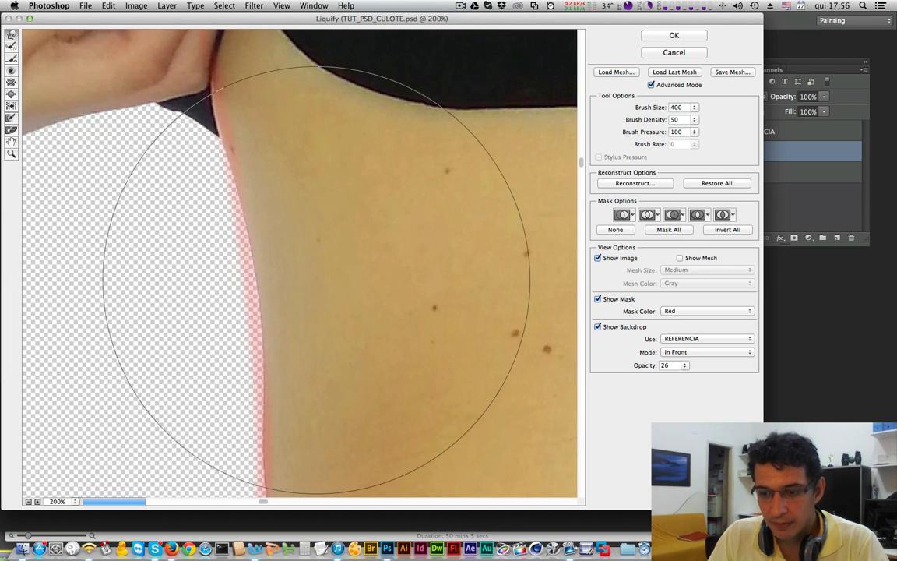
key("bracketleft")
key("super+space")
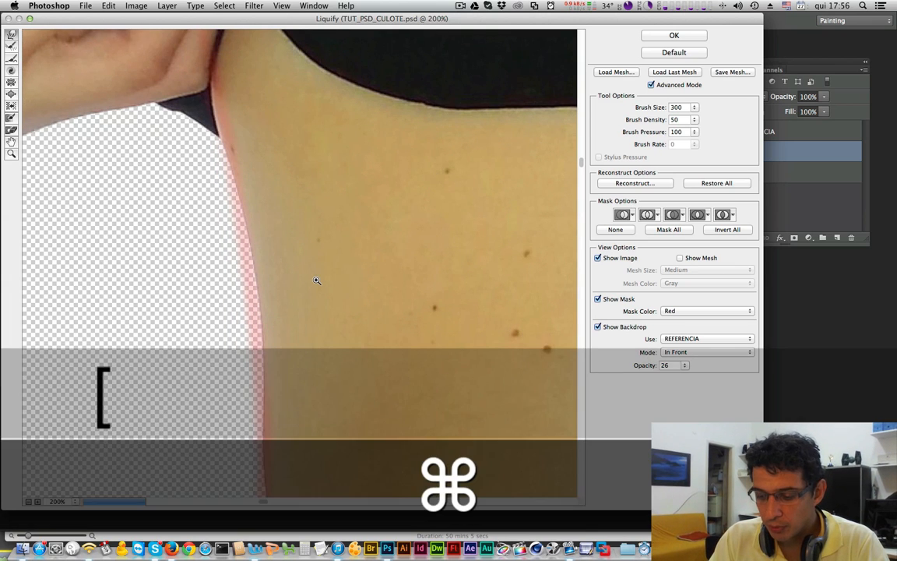
key("super+minus")
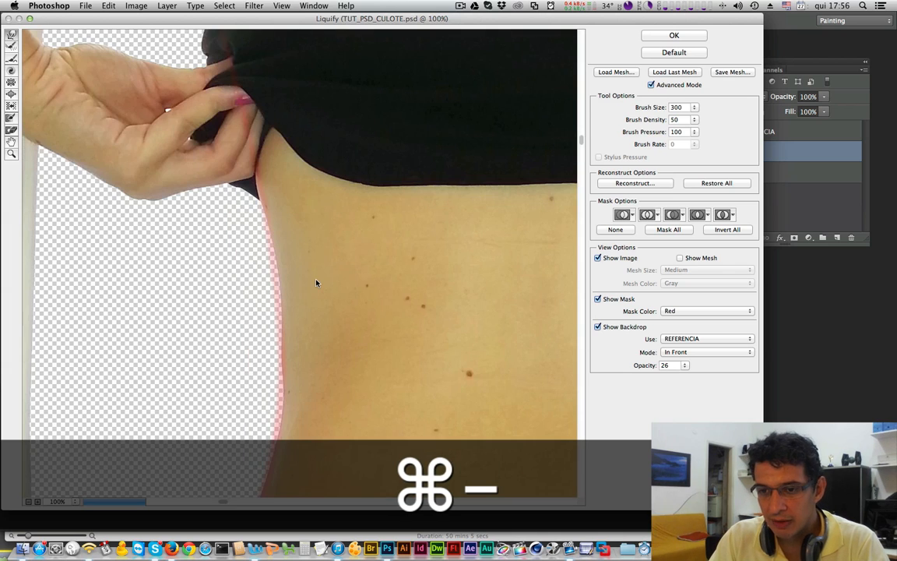
key("bracketright")
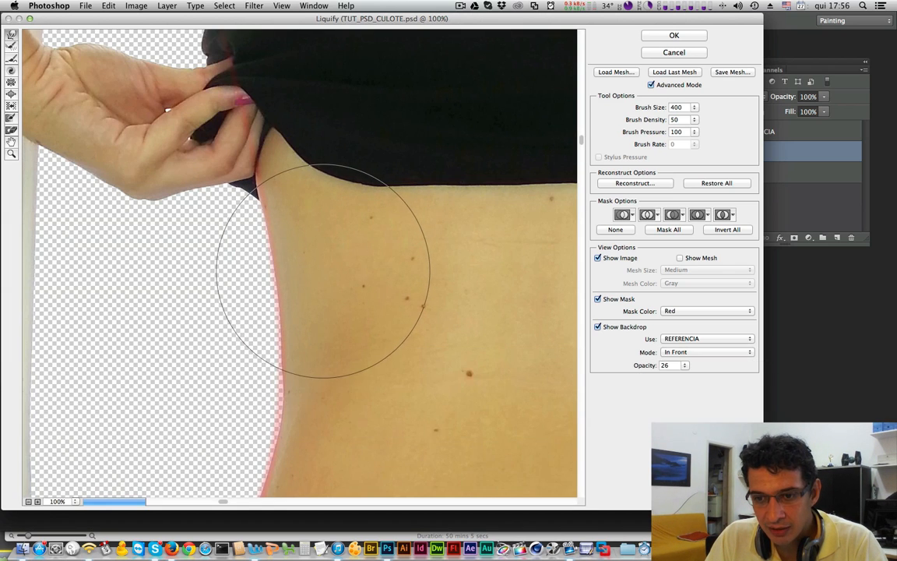
left_click_drag(334, 391, 334, 323)
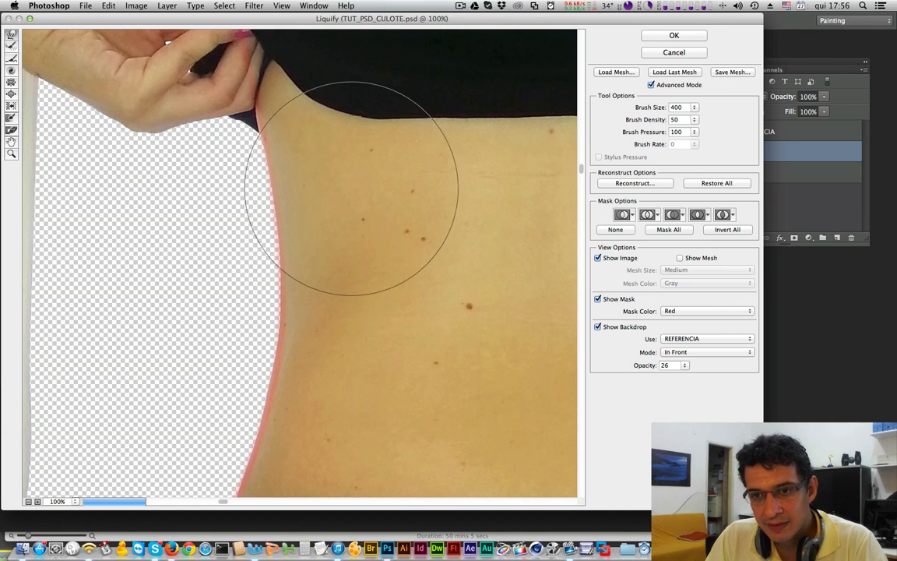
left_click_drag(362, 361, 378, 193)
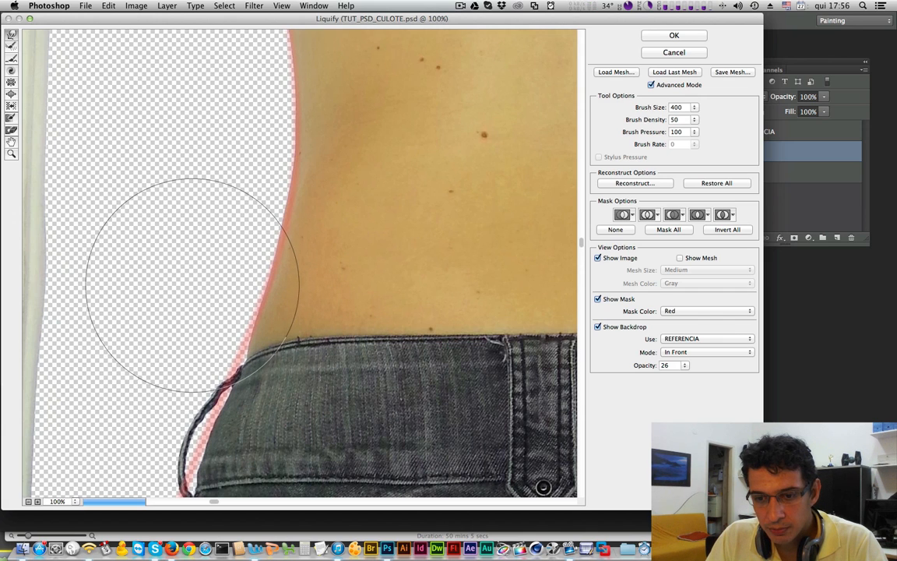
Push the left hip of the jeans outward around the back pocket to meet the red curve with brush size 600
left_click_drag(269, 390, 266, 264)
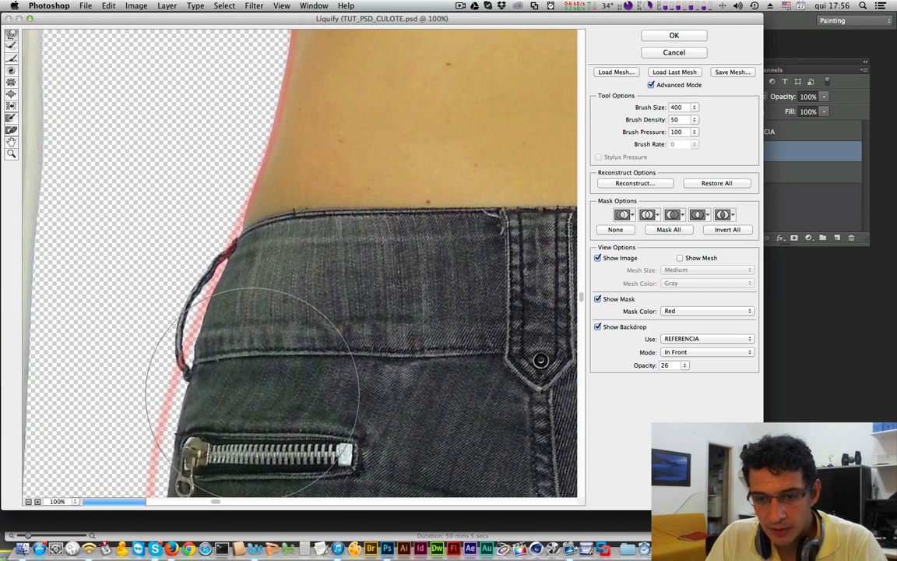
left_click_drag(266, 417, 282, 255)
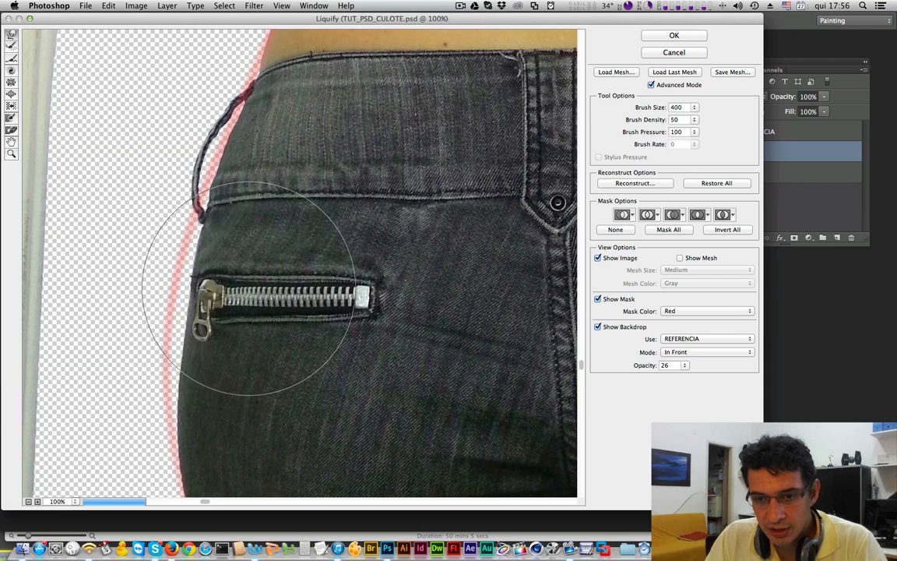
key("bracketright")
key("bracketright")
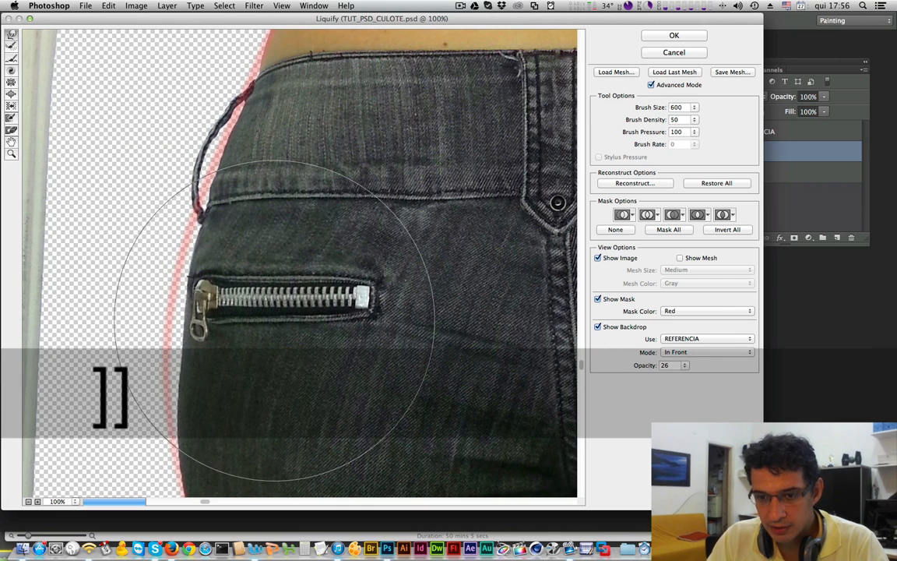
mouse_move(279, 321)
left_mouse_down()
mouse_move(279, 232)
mouse_move(288, 289)
mouse_move(290, 223)
left_mouse_up()
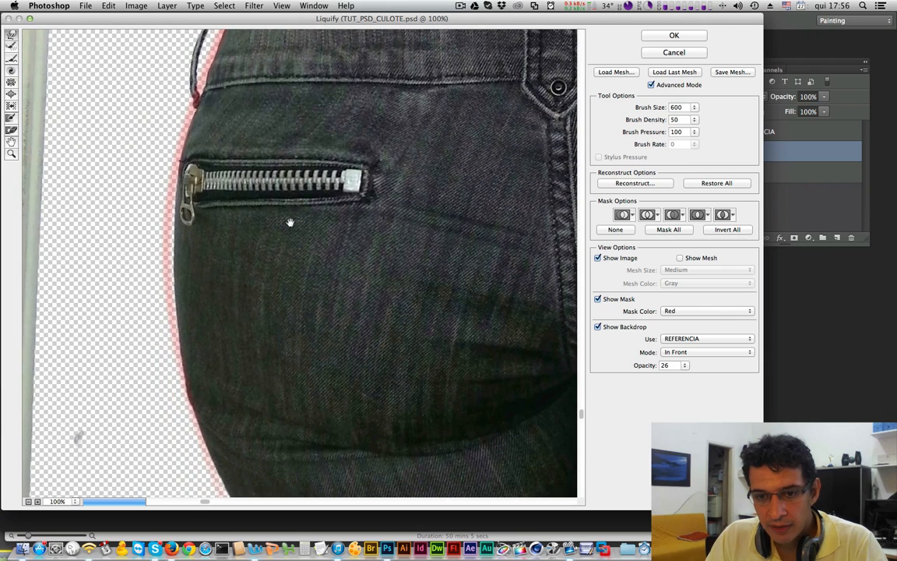
left_click_drag(262, 260, 250, 259)
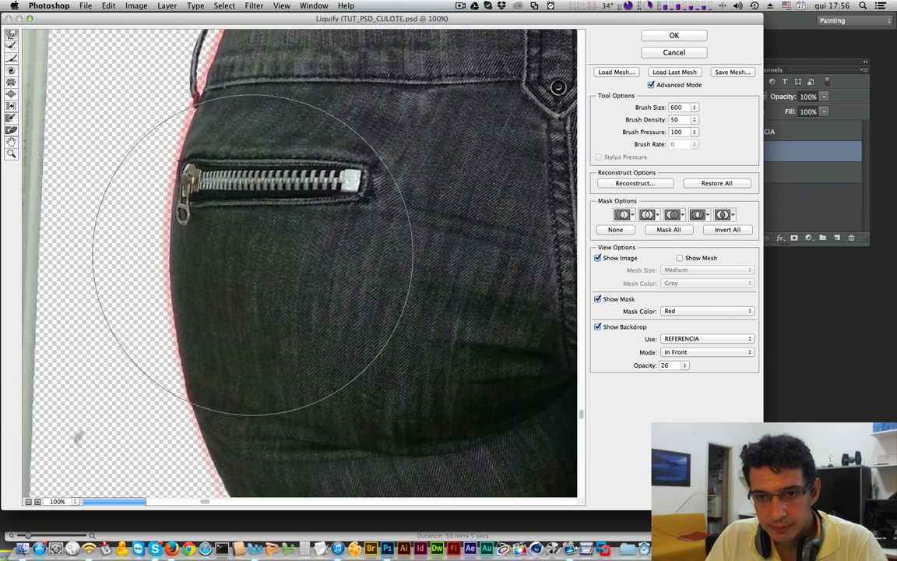
Examine the left body contour against the red curve from the thigh up to the waist
scroll(329, 294, "down", 6)
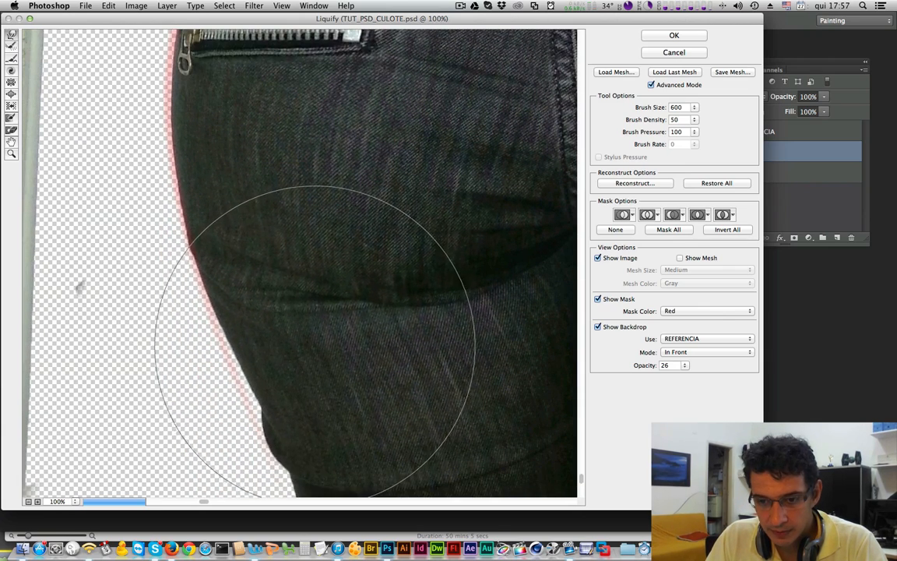
scroll(319, 350, "up", 12)
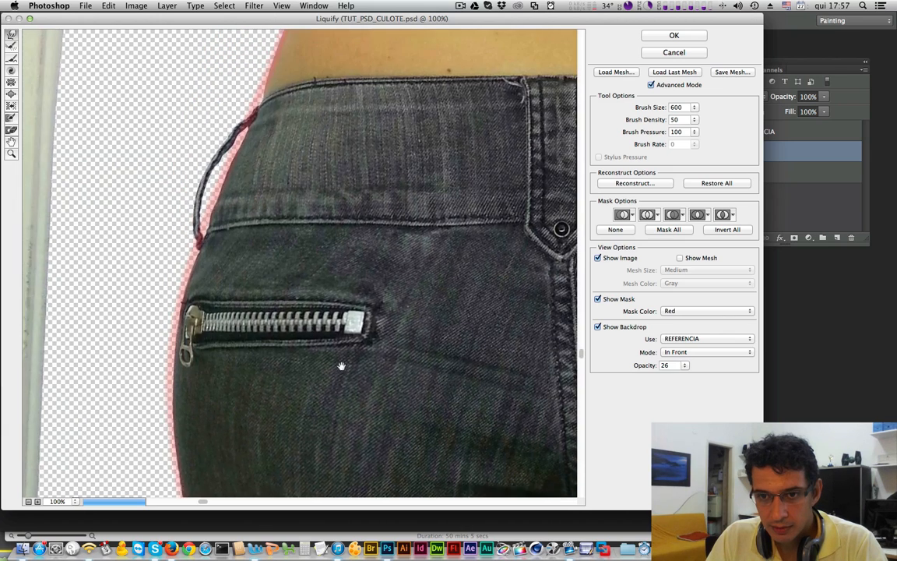
scroll(341, 365, "up", 5)
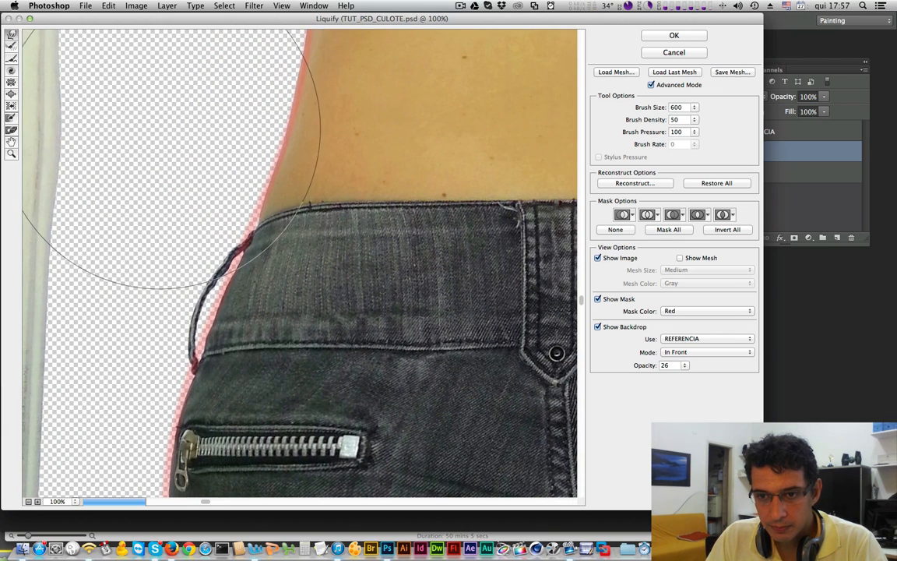
scroll(327, 350, "up", 10)
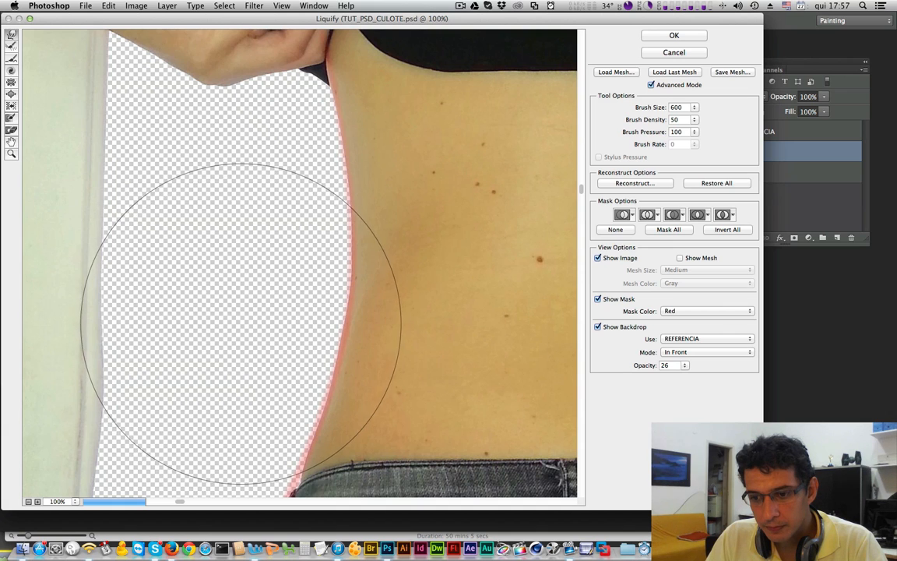
scroll(234, 389, "down", 5)
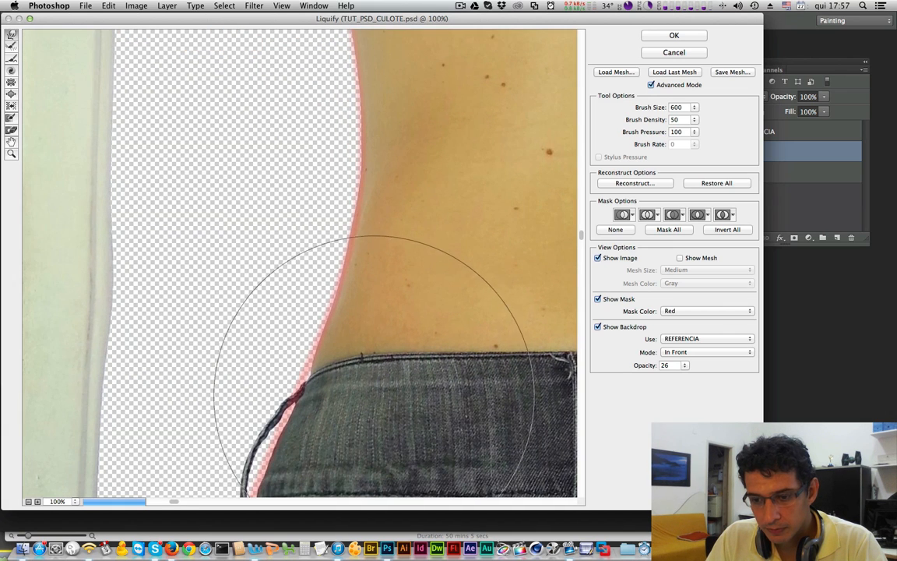
mouse_move(374, 395)
left_mouse_down()
mouse_move(358, 283)
mouse_move(392, 370)
left_mouse_up()
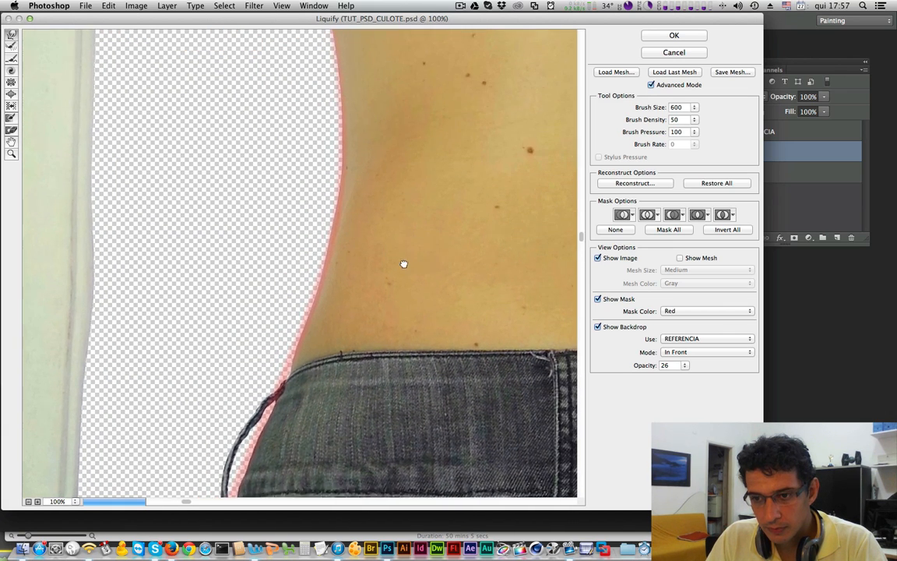
Smooth the left torso edge between the armpit and the hand with brush size 250
scroll(242, 354, "up", 10)
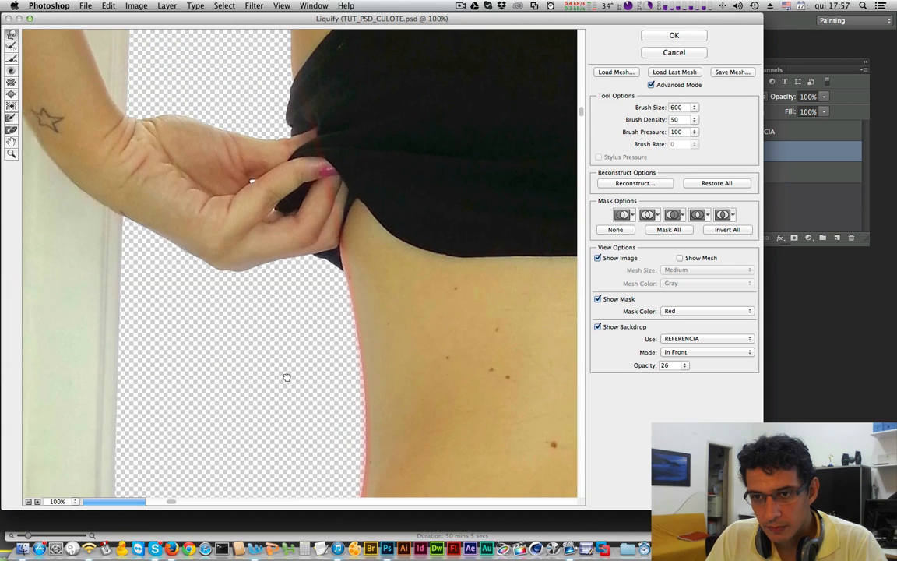
scroll(296, 374, "up", 8)
key("bracketleft")
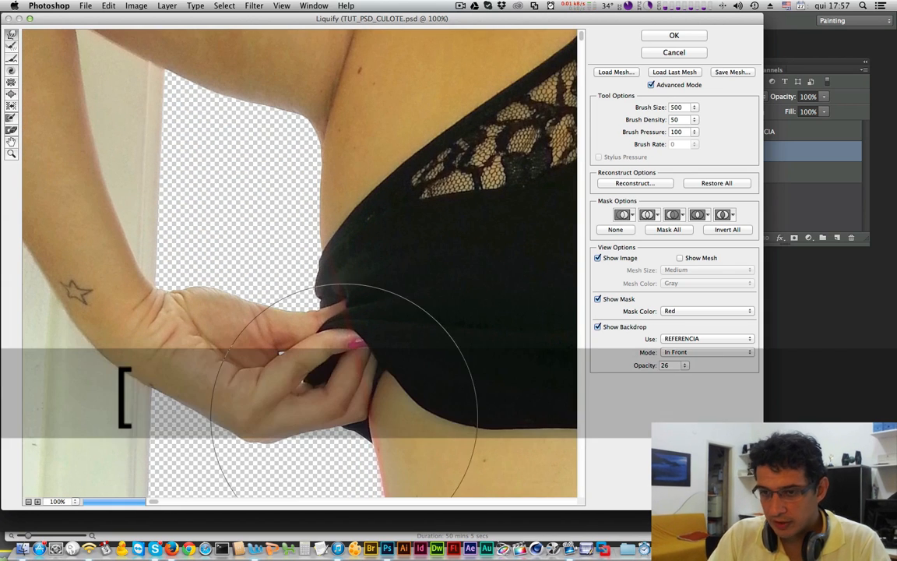
key("bracketleft")
key("bracketleft")
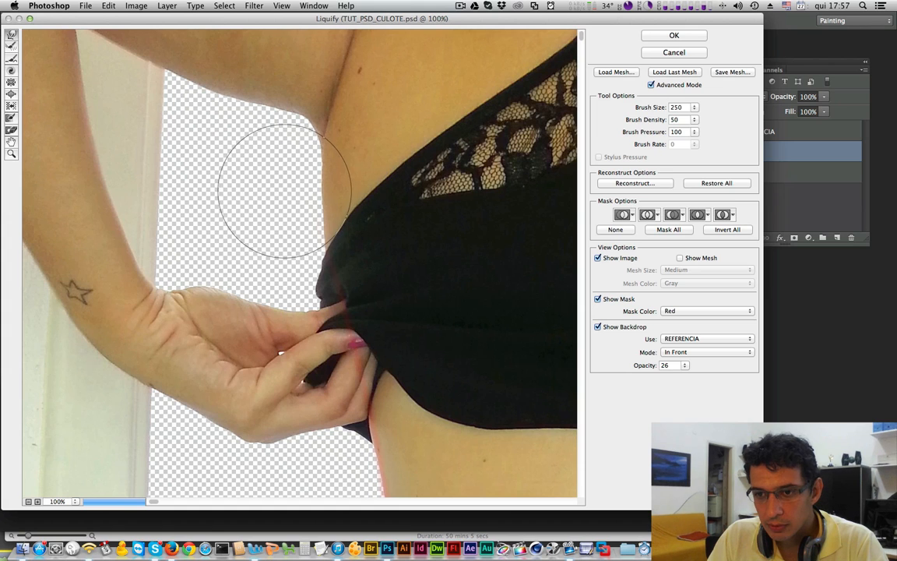
Raise the REFERENCIA backdrop opacity to 91 and examine the right body contour from the hand down to the thigh
left_click_drag(311, 240, 110, 245)
left_click_drag(440, 248, 109, 260)
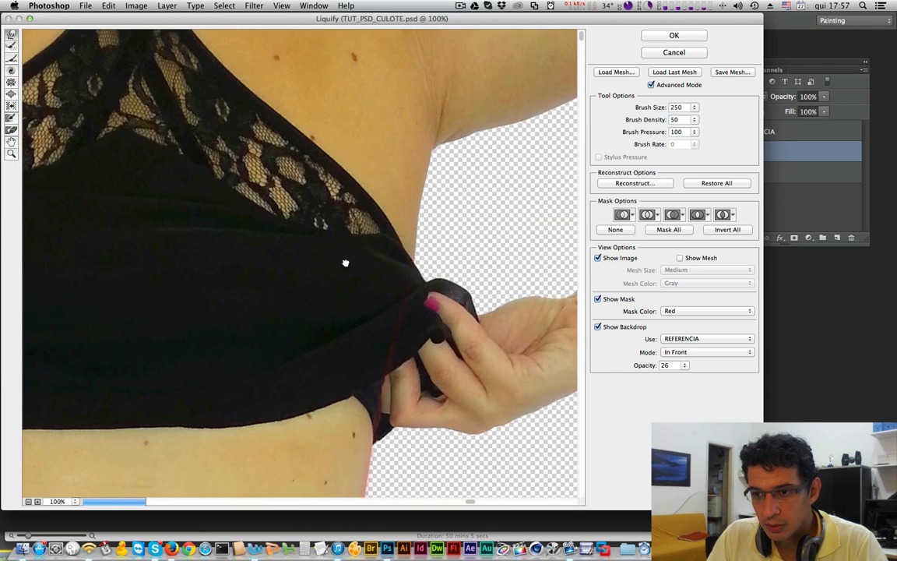
left_click_drag(345, 263, 311, 321)
left_click_drag(361, 348, 356, 243)
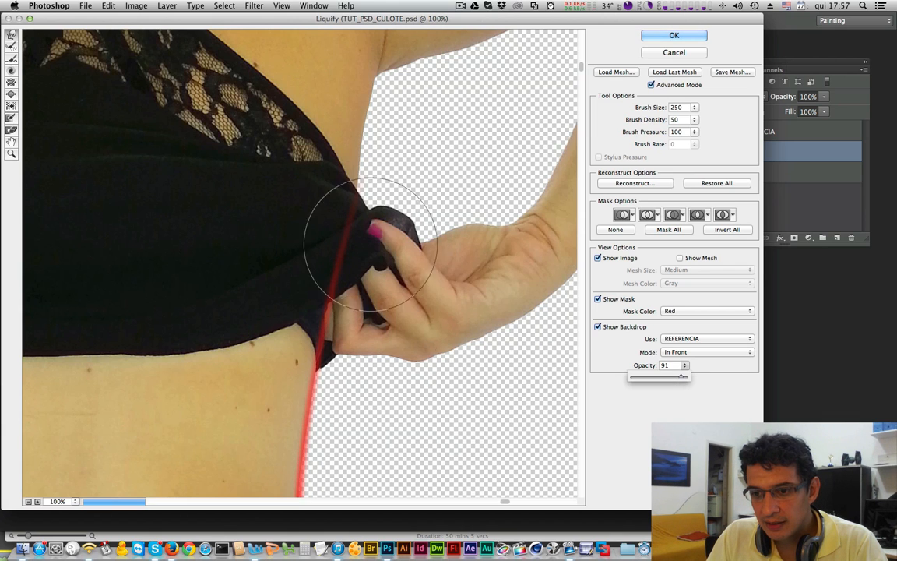
left_click_drag(361, 361, 396, 86)
left_click_drag(389, 346, 365, 134)
left_click_drag(371, 363, 355, 155)
left_click_drag(381, 346, 376, 150)
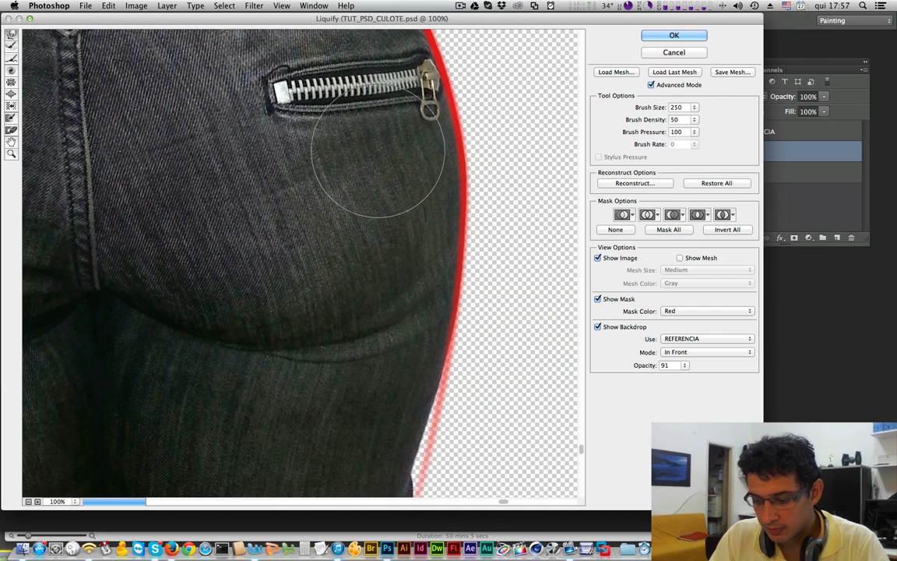
Push the outer edges of both thighs outward to meet the ends of the red curves with brush size 600
key("super+minus")
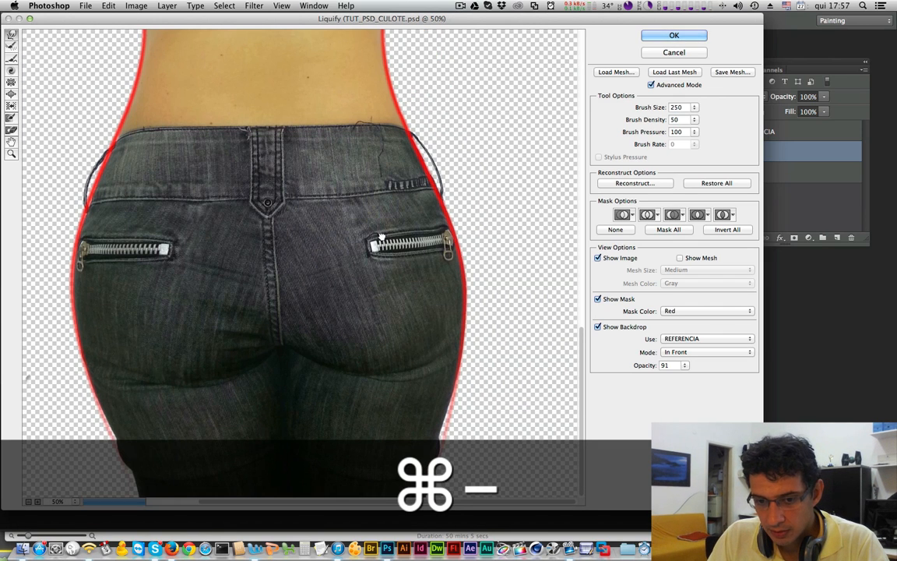
key("bracketright")
key("bracketright")
key("bracketright")
key("bracketright")
key("bracketright")
key("bracketright")
key("bracketright")
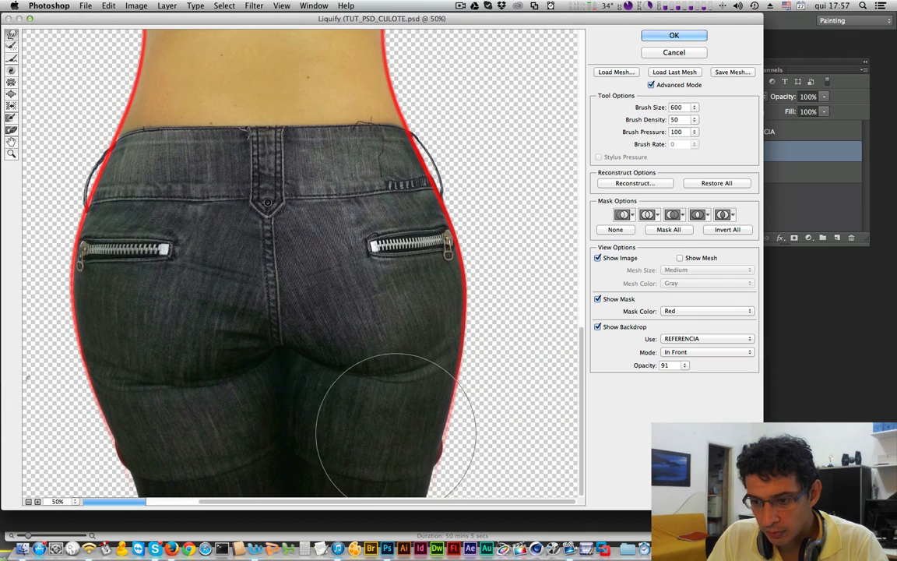
Apply the Liquify warp, move the DEPOIS layer above REFERENCIA and undo that reordering
scroll(320, 370, "up", 10)
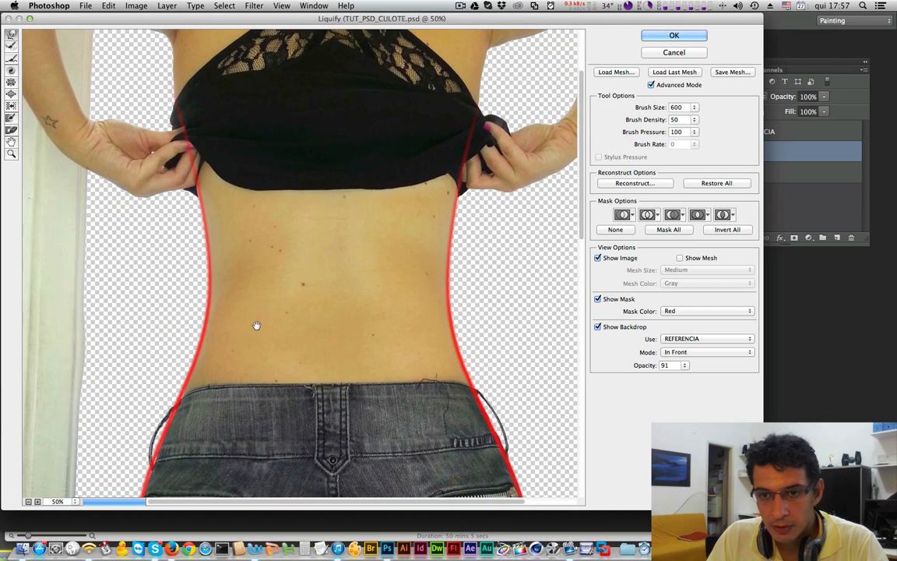
left_click_drag(257, 325, 292, 359)
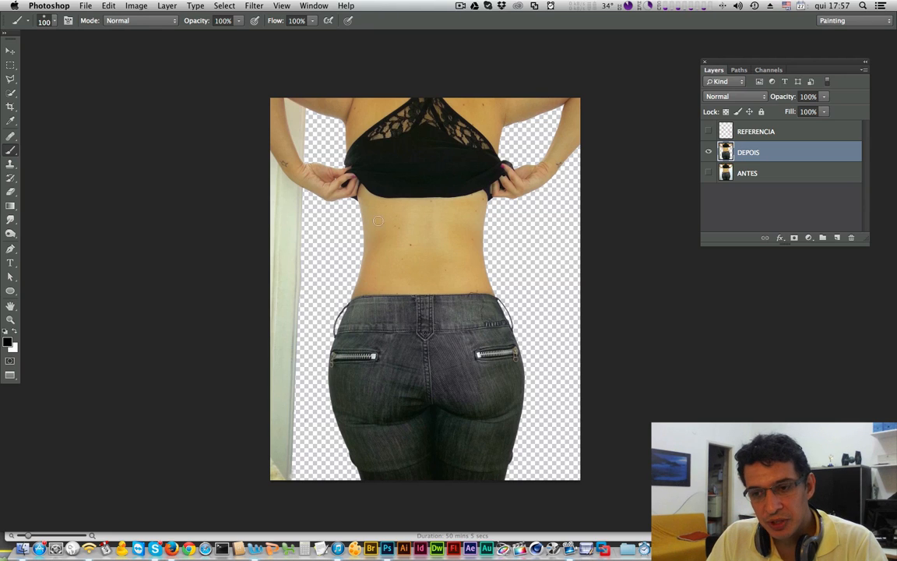
key("super+bracketright")
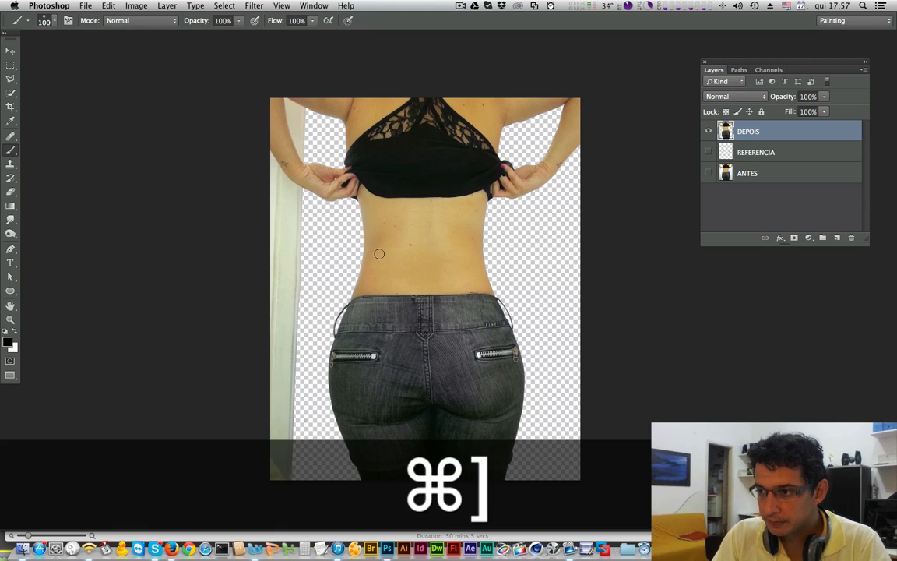
key("super+z")
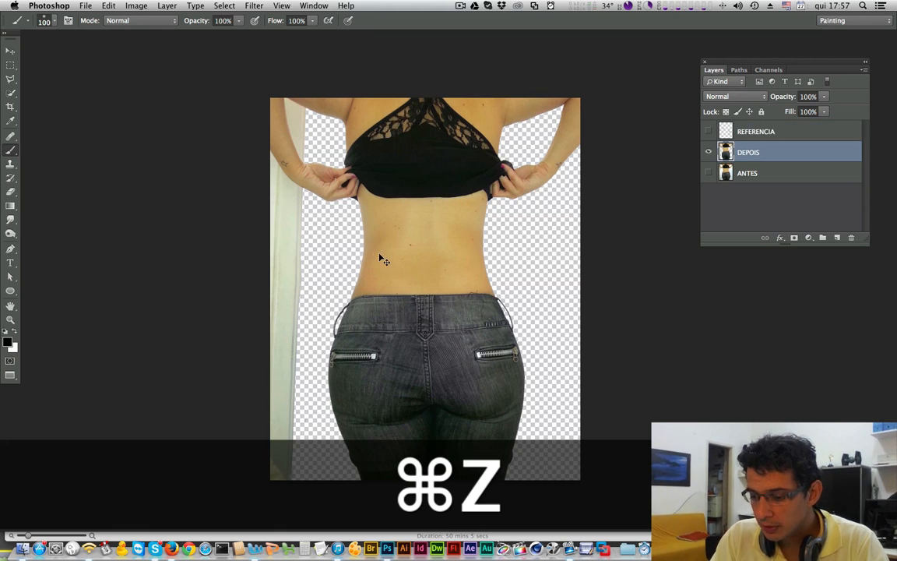
Erase the gray smudge in the transparent area between the door frame and the left thigh
key("super+equal")
key("super+equal")
key("super+equal")
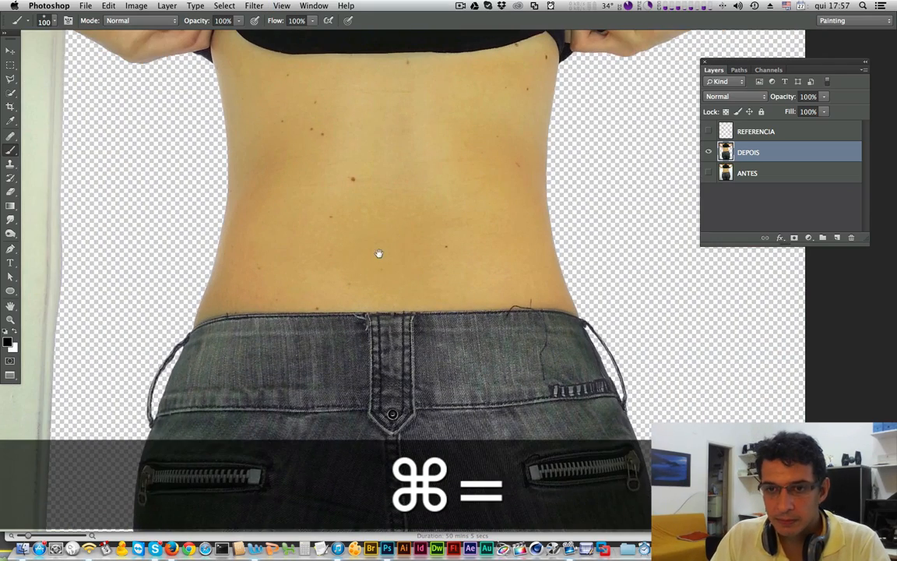
left_click_drag(378, 253, 481, 410)
key("super+equal")
key("super+equal")
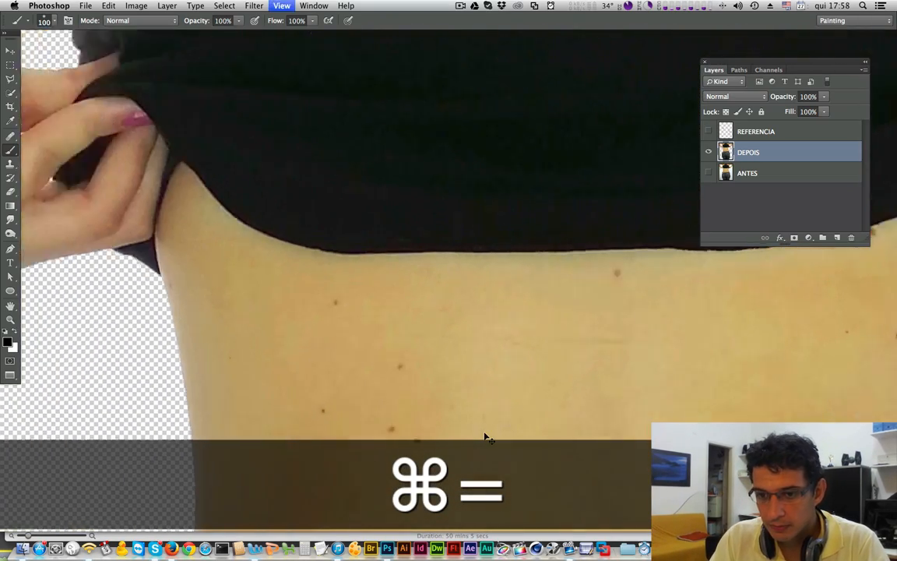
mouse_move(292, 367)
left_mouse_down()
mouse_move(463, 216)
mouse_move(441, 375)
mouse_move(452, 261)
left_mouse_up()
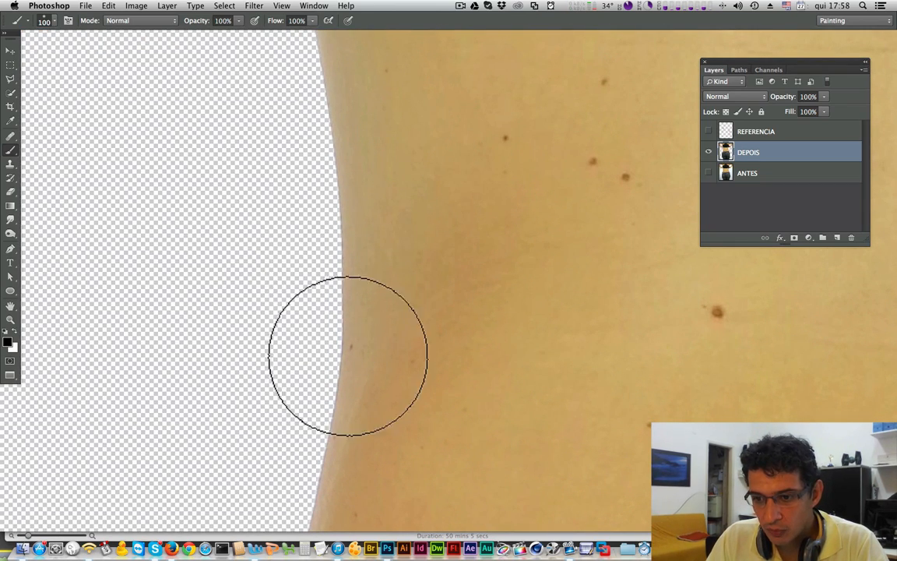
left_click_drag(465, 376, 496, 121)
mouse_move(443, 430)
left_mouse_down()
mouse_move(465, 252)
mouse_move(381, 314)
mouse_move(411, 358)
mouse_move(409, 241)
mouse_move(459, 335)
mouse_move(479, 274)
mouse_move(532, 315)
mouse_move(539, 419)
left_mouse_up()
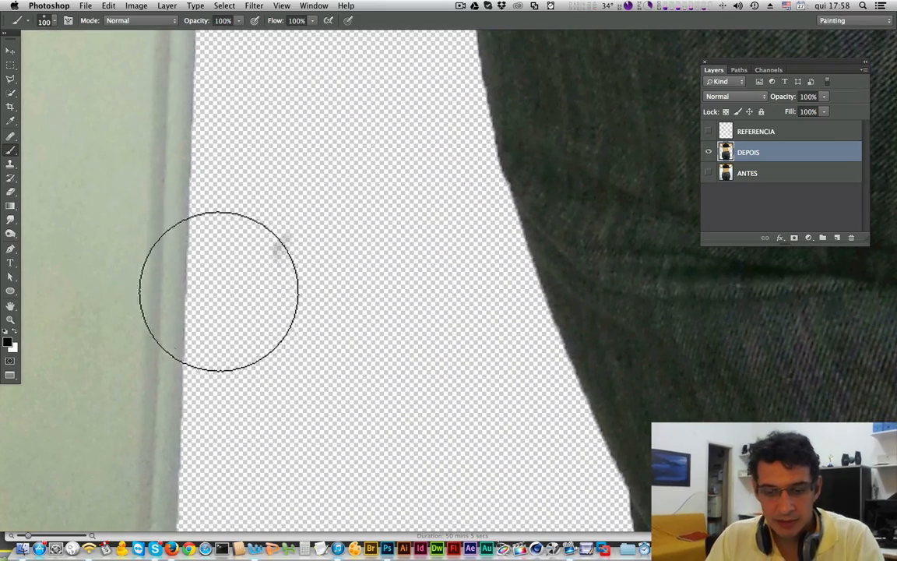
key("e")
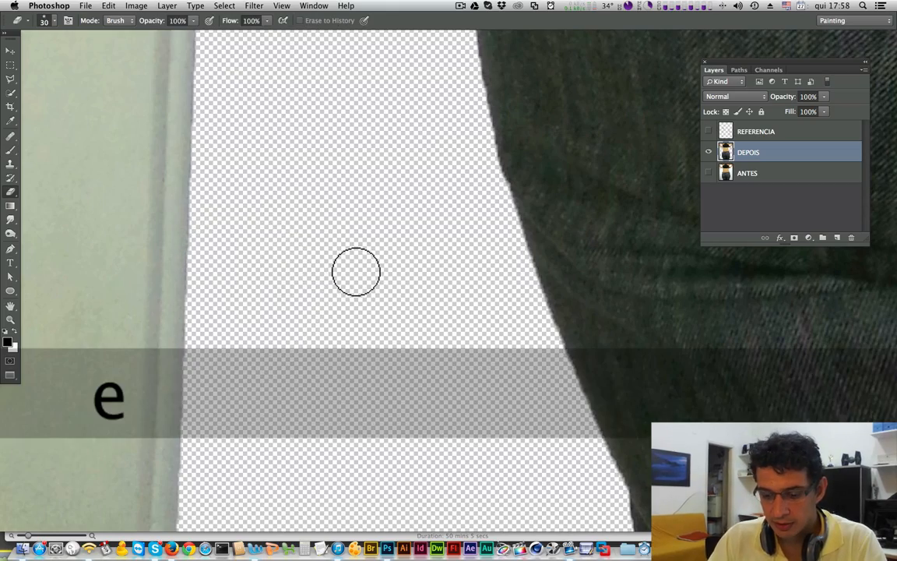
Examine the cutout's hip and waist edges on both sides, then the whole figure
key("super+alt+0")
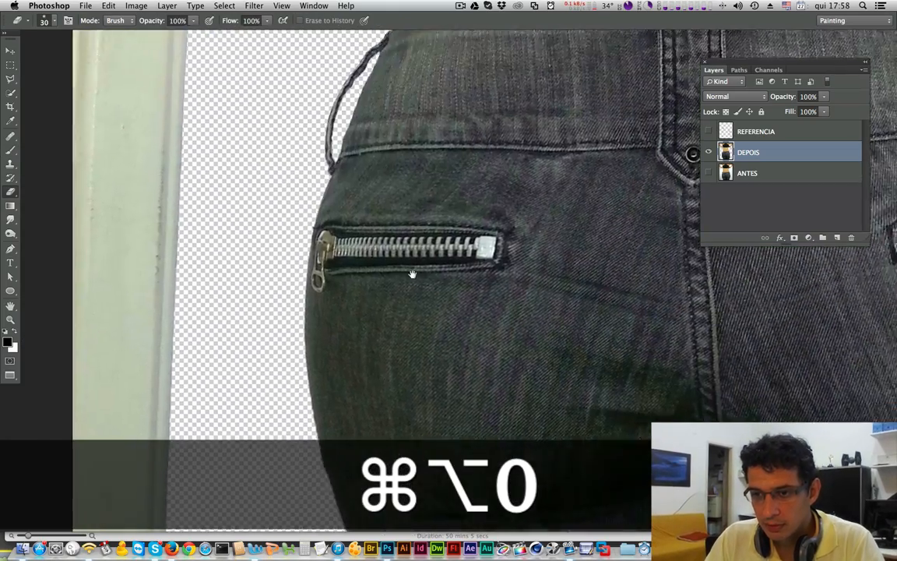
scroll(411, 274, "up", 15)
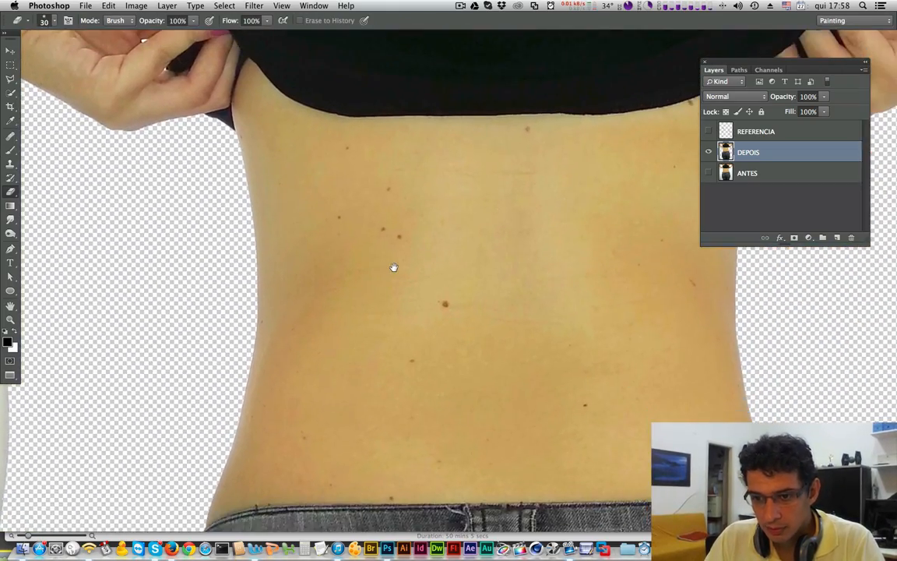
scroll(393, 267, "right", 6)
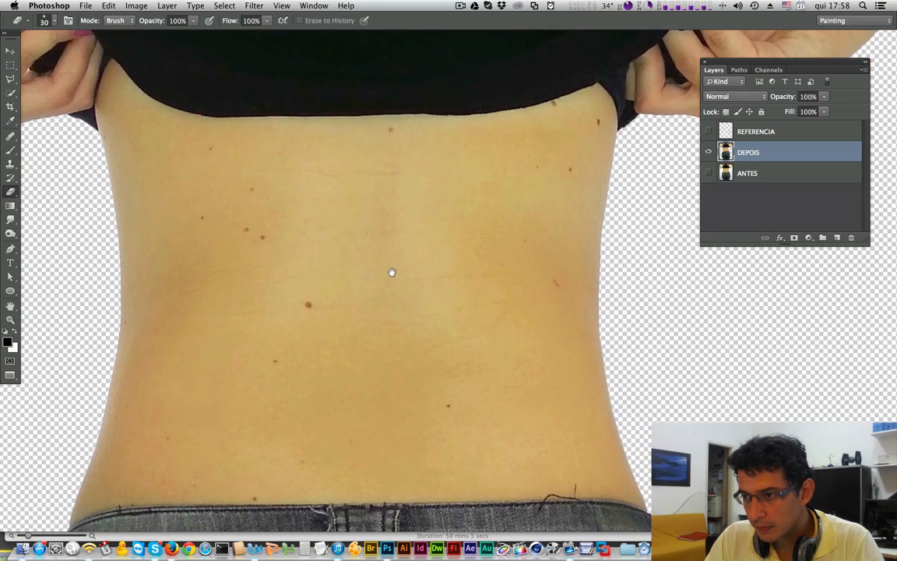
left_click_drag(392, 272, 432, 280)
key("super+minus")
key("super+minus")
key("super+minus")
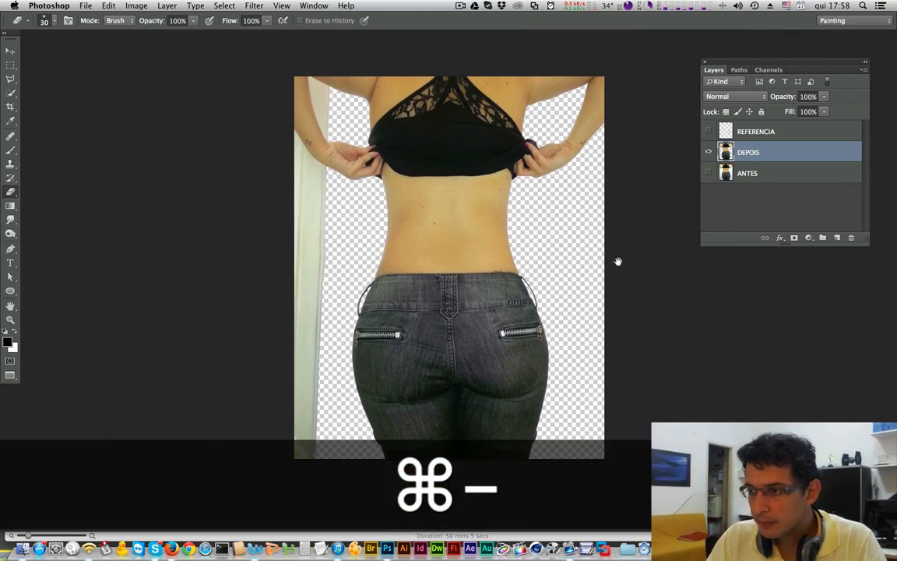
left_click_drag(618, 261, 582, 242)
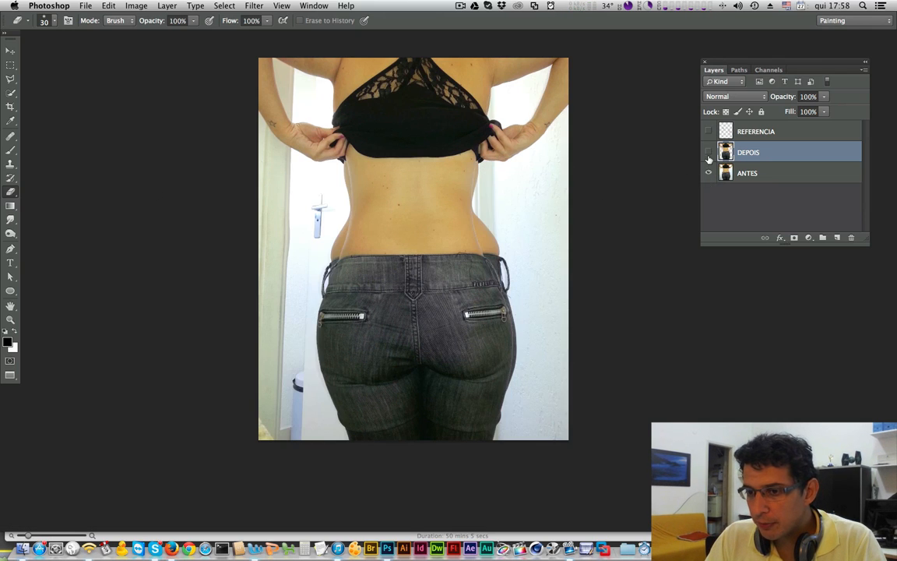
Hide DEPOIS, show ANTES and fill a new layer above ANTES with a light blue sampled from the photo background
left_click(708, 152)
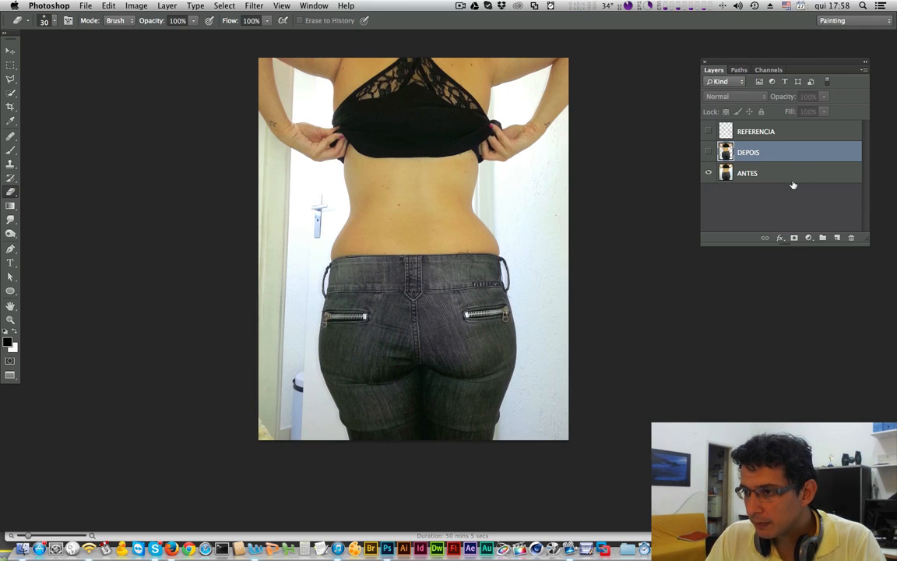
left_click(837, 239)
key("super+bracketleft")
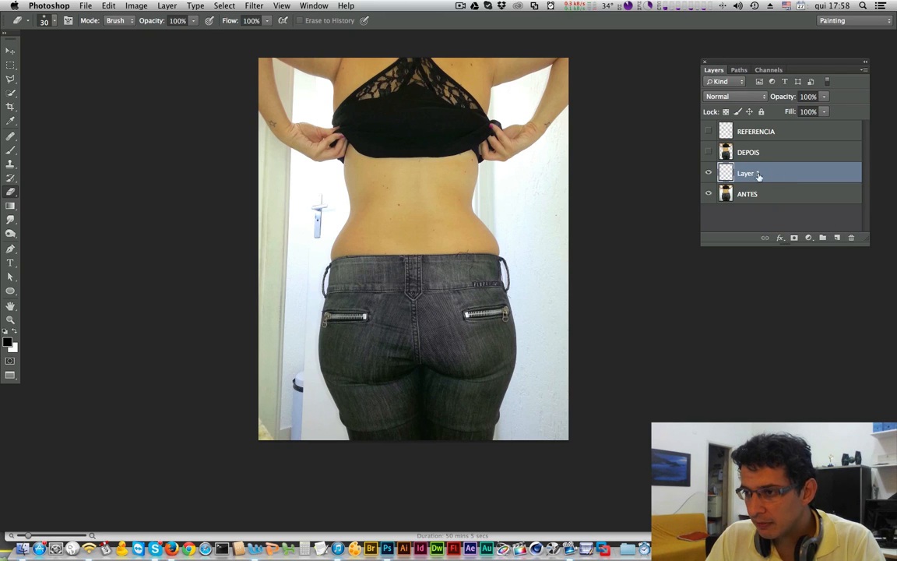
key("i")
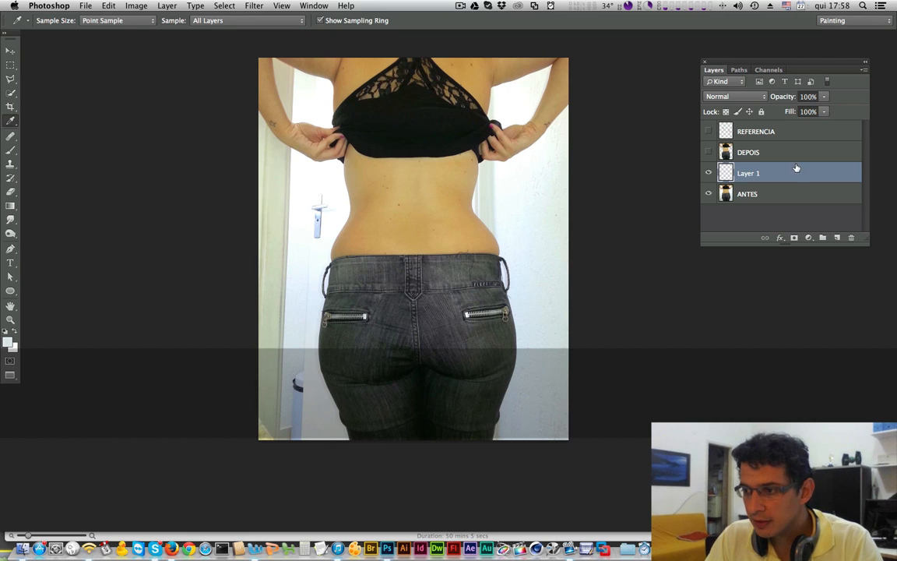
key("alt+BackSpace")
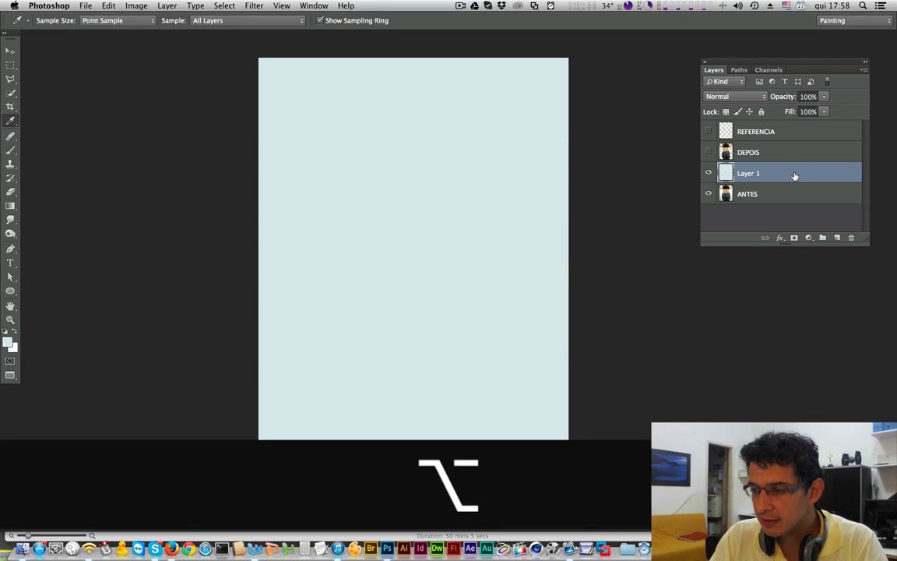
Show DEPOIS again and merge it with the light blue layer beneath it
left_click(708, 153)
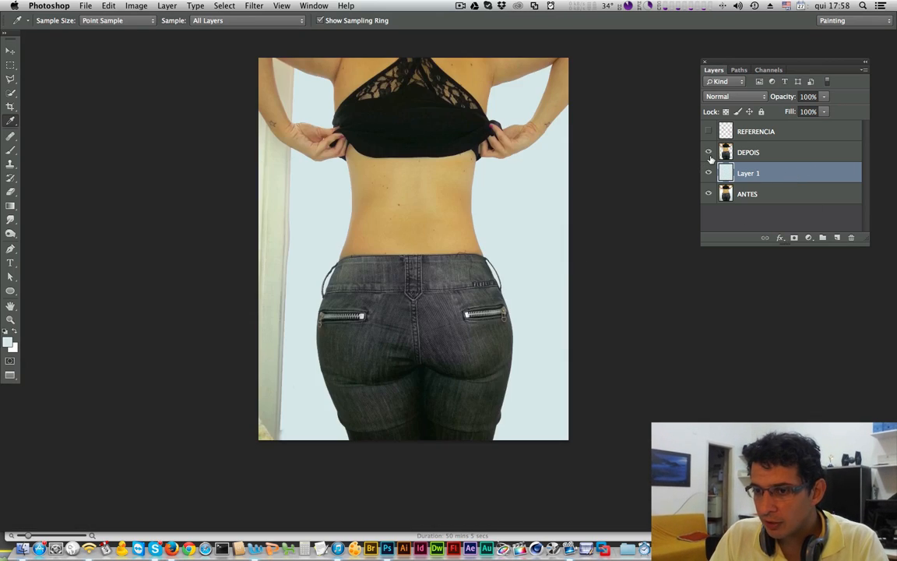
left_click(771, 154, "shift")
key("super+e")
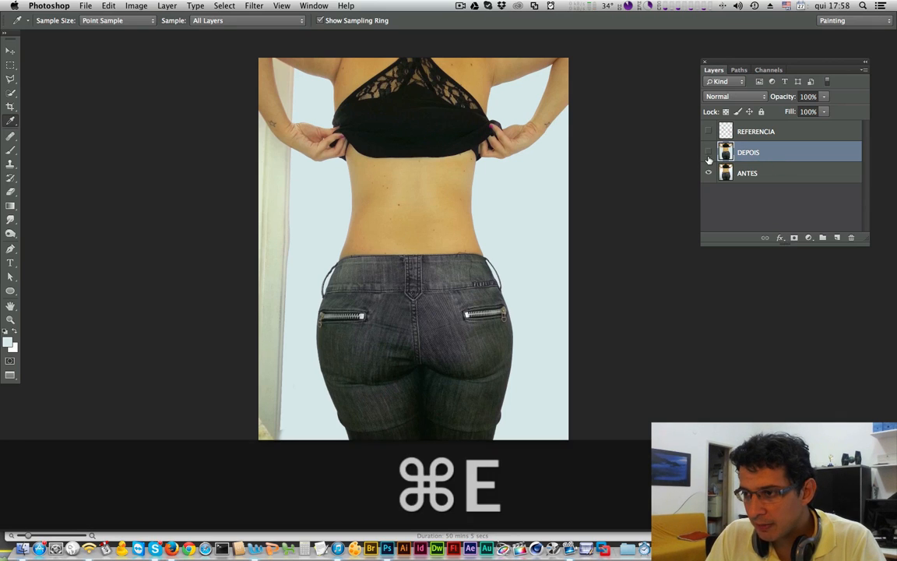
Compare the retouched figure with the original by repeatedly toggling the visibility of DEPOIS over ANTES
left_click(708, 154)
left_click(708, 154)
left_click(708, 154)
left_click(709, 154)
left_click(709, 154)
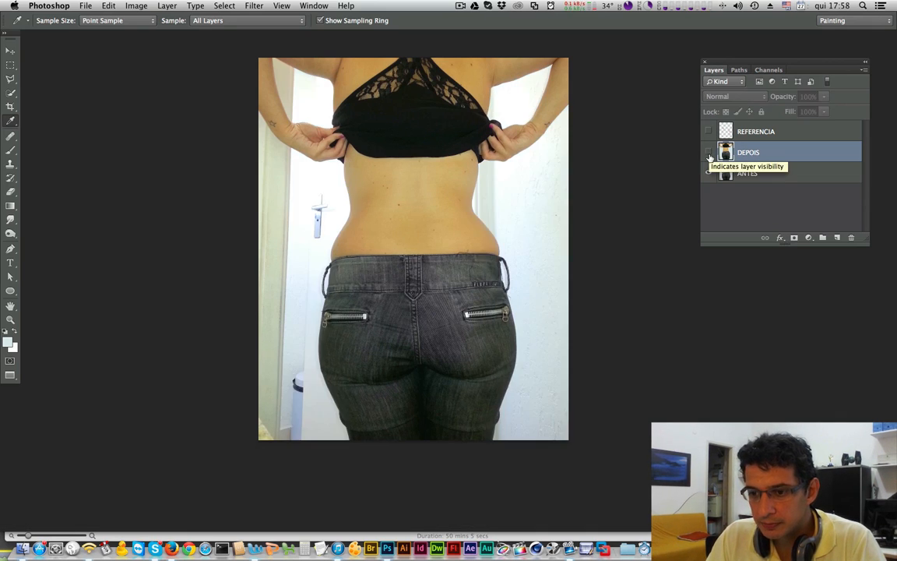
left_click(708, 154)
left_click(709, 154)
left_click(709, 154)
left_click(709, 154)
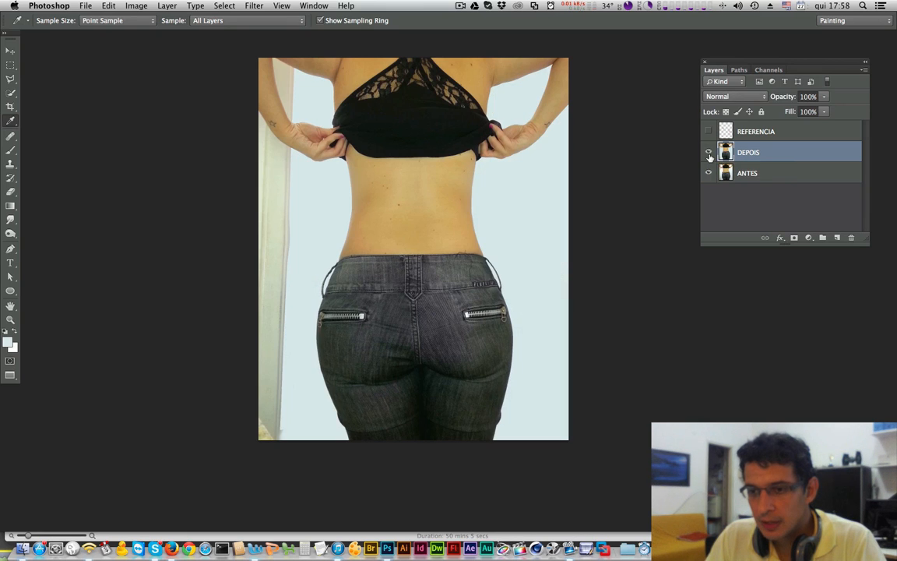
left_click_drag(516, 215, 356, 213)
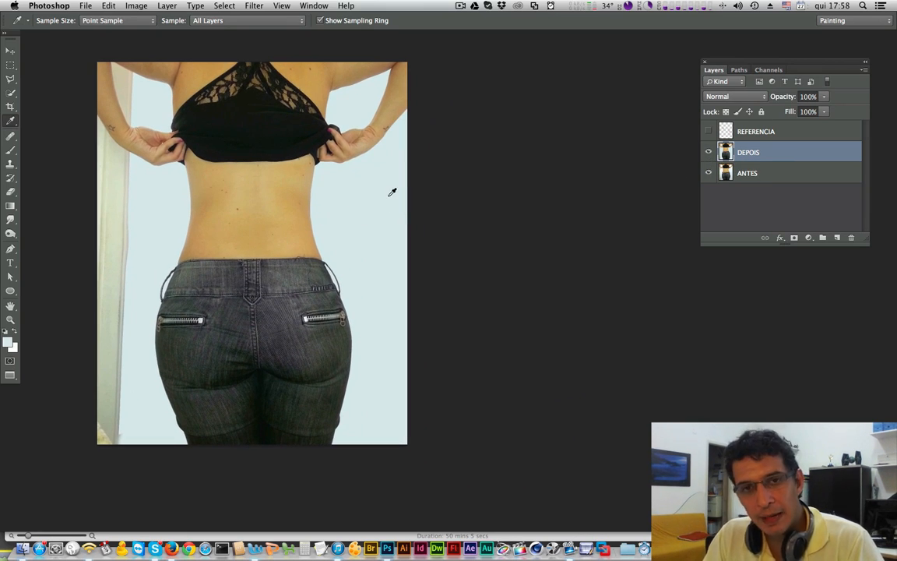